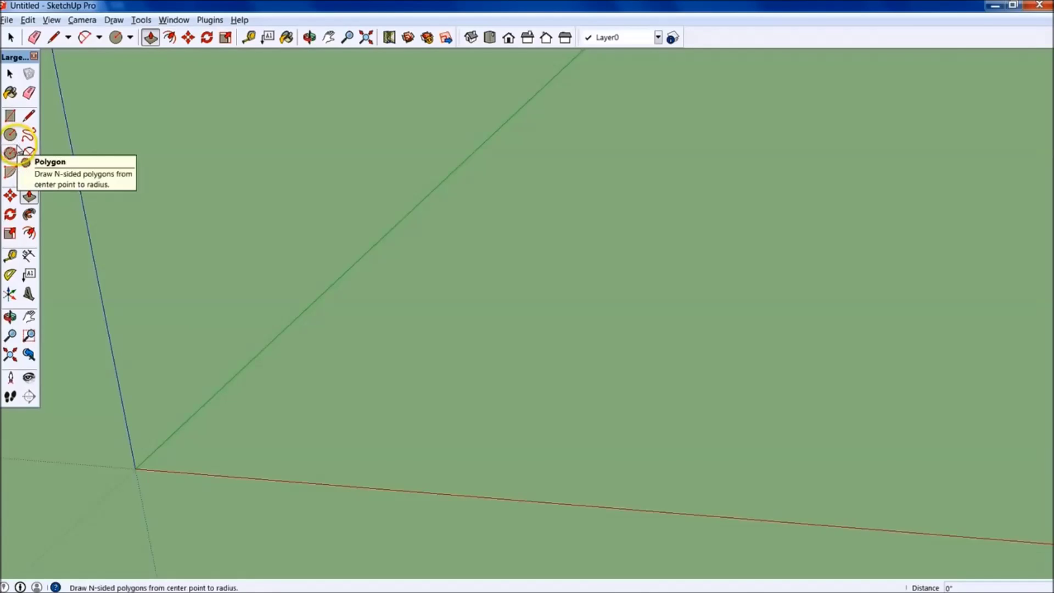
Draw a circle with a radius of 100 on the ground between the red and green axes
{"action": "left_click", "coordinate": [11, 135]}
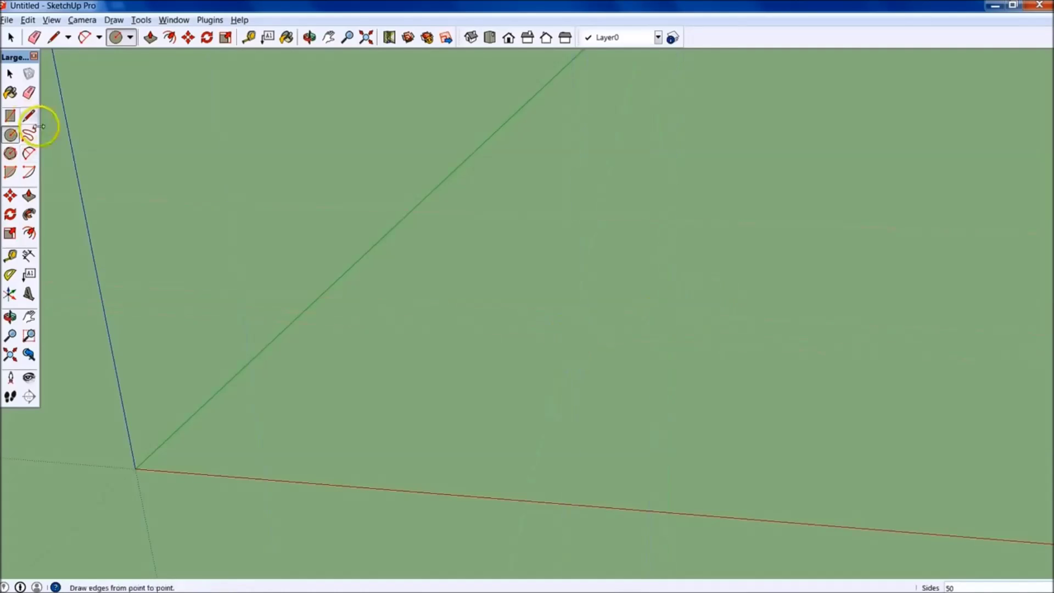
{"action": "left_click", "coordinate": [537, 322]}
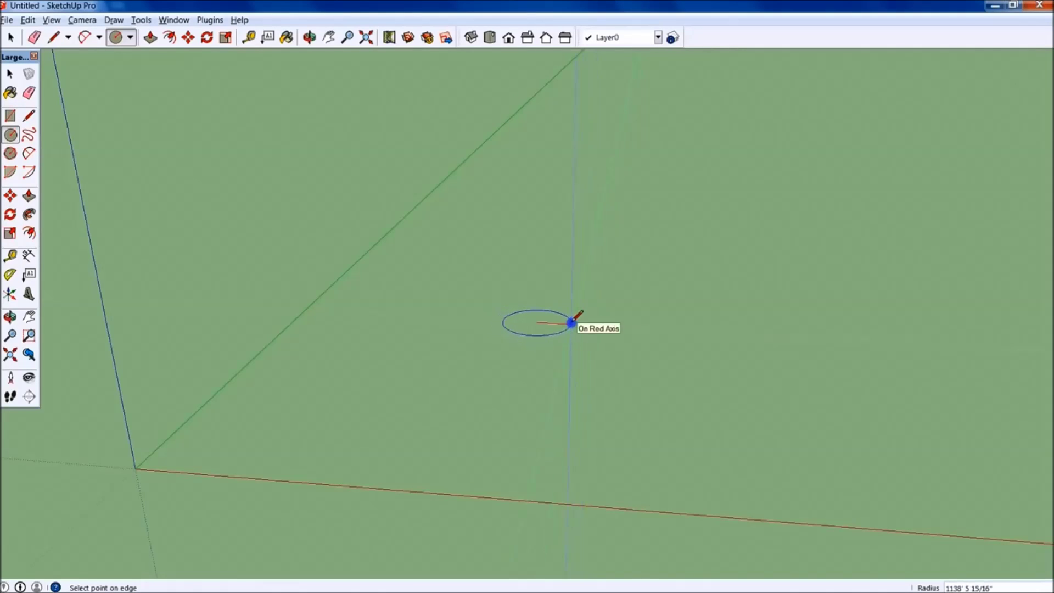
{"action": "left_click", "coordinate": [571, 323]}
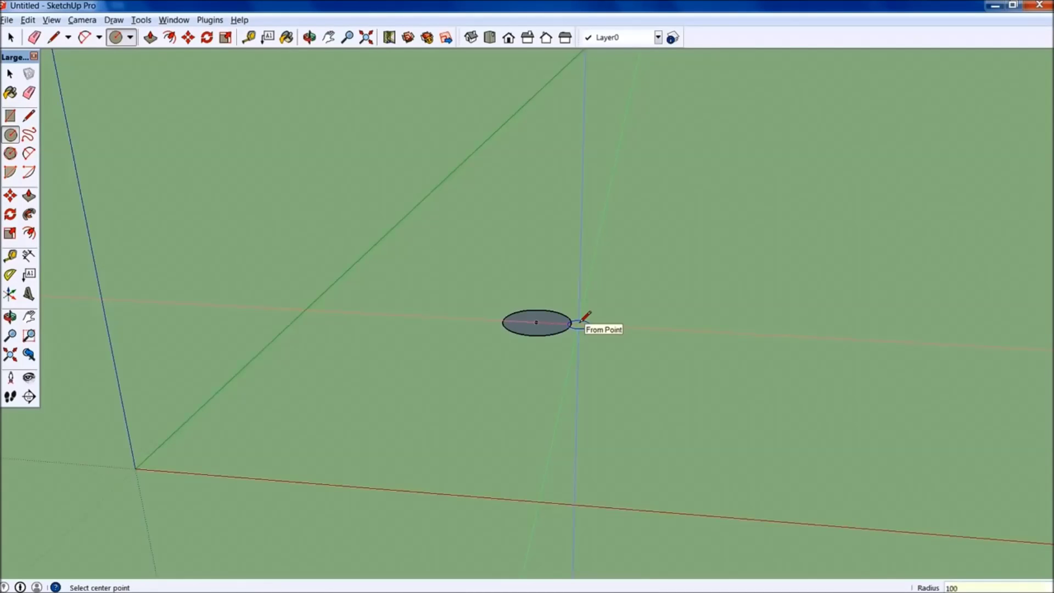
{"action": "key", "text": "ctrl+z"}
{"action": "left_click", "coordinate": [570, 322]}
{"action": "scroll", "coordinate": [452, 278], "scroll_direction": "up", "scroll_amount": 6}
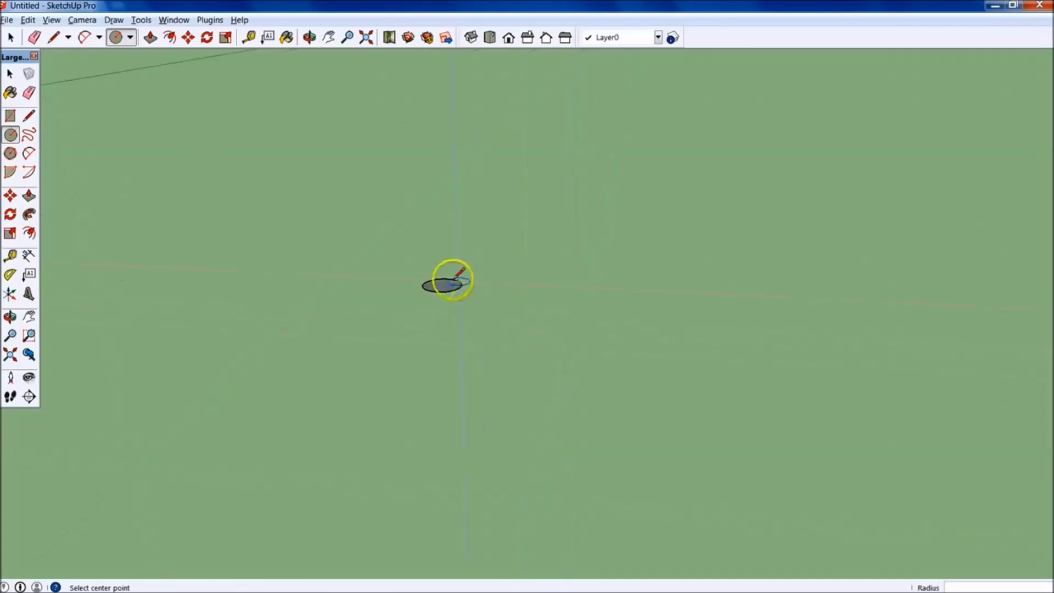
{"action": "scroll", "coordinate": [591, 438], "scroll_direction": "up", "scroll_amount": 5}
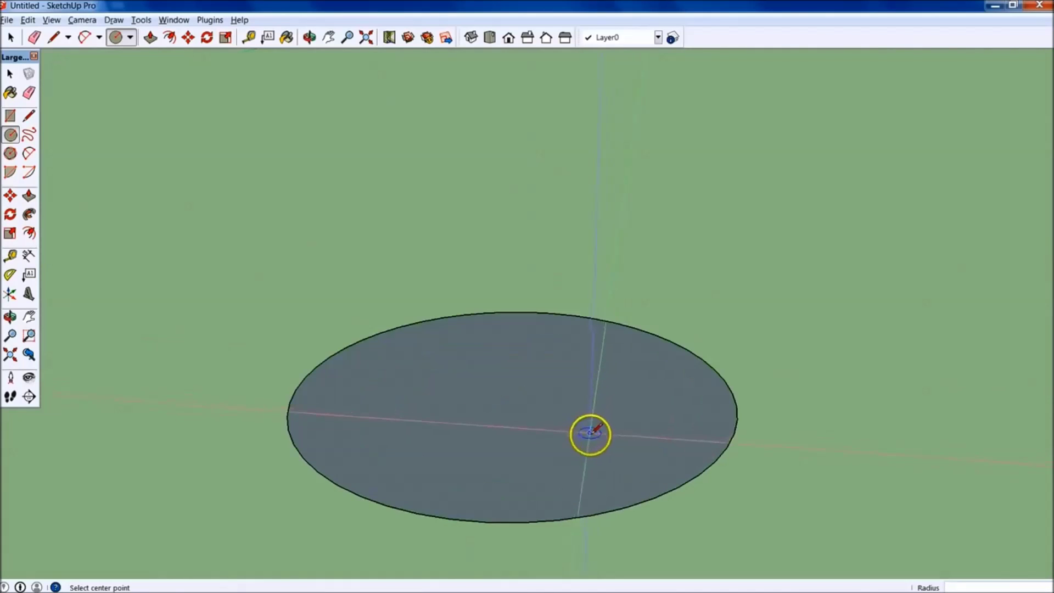
{"action": "middle_click_drag", "start_coordinate": [588, 435], "coordinate": [743, 423]}
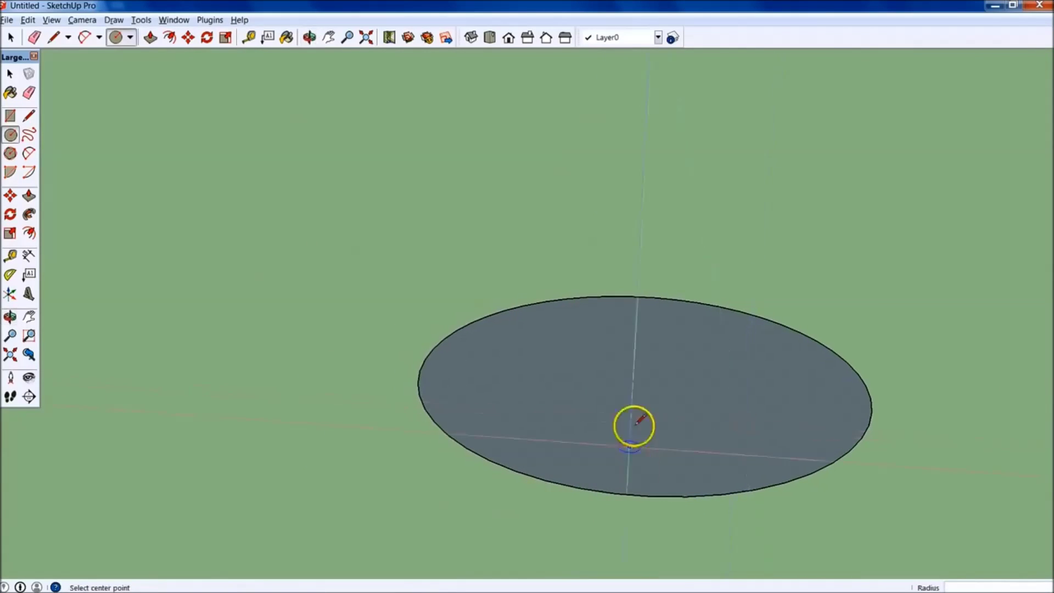
Push/Pull the circle upward into a cylinder 30' high
{"action": "key", "text": "p"}
{"action": "left_click_drag", "start_coordinate": [577, 412], "coordinate": [520, 294]}
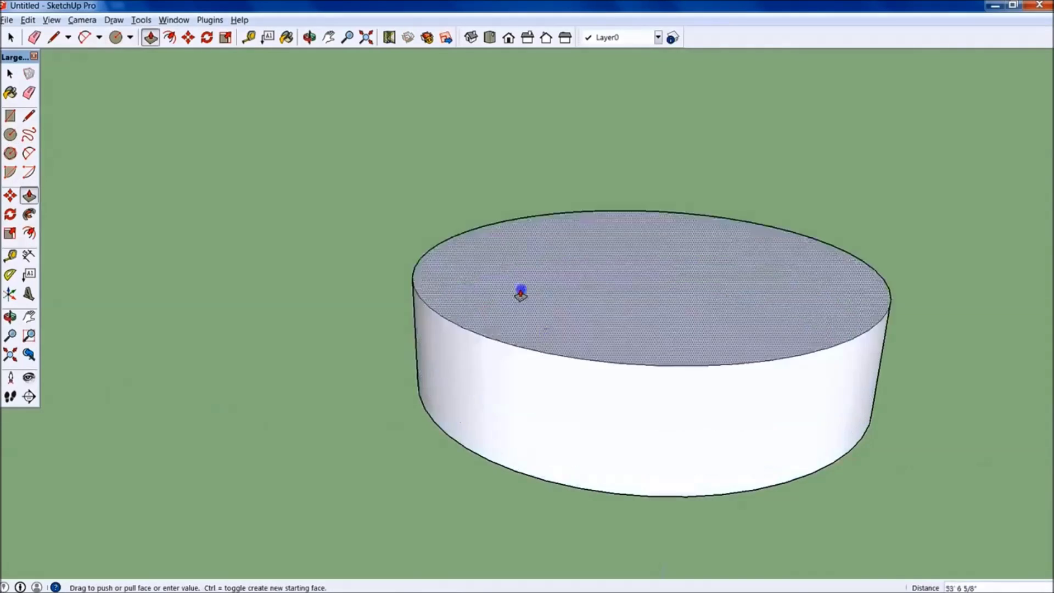
{"action": "scroll", "coordinate": [509, 259], "scroll_direction": "down", "scroll_amount": 6}
{"action": "scroll", "coordinate": [510, 228], "scroll_direction": "down", "scroll_amount": 3}
{"action": "middle_click_drag", "start_coordinate": [514, 197], "coordinate": [533, 322], "text": "shift"}
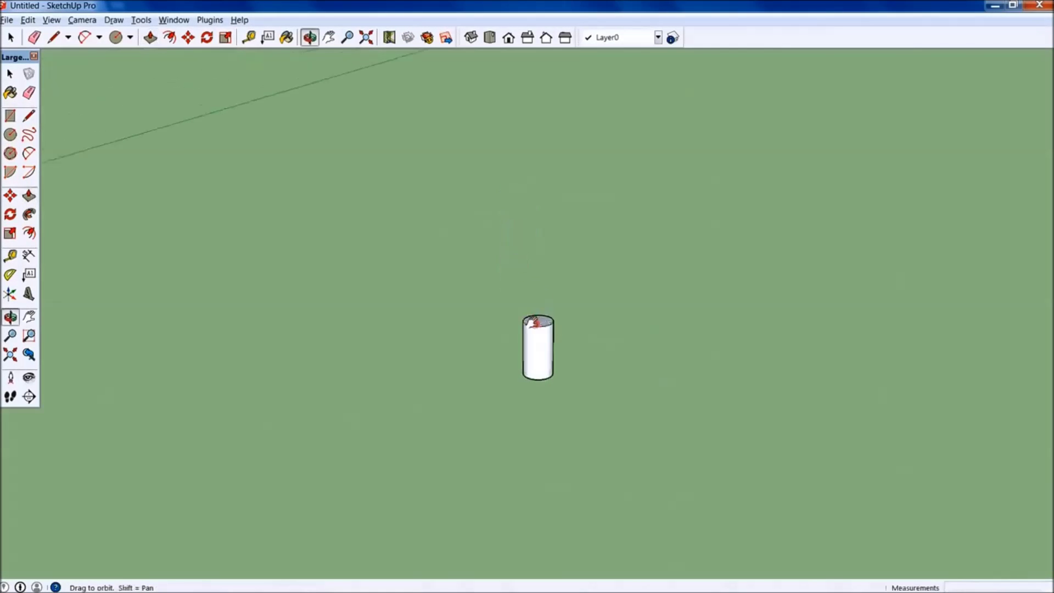
{"action": "left_click_drag", "start_coordinate": [526, 162], "coordinate": [590, 354]}
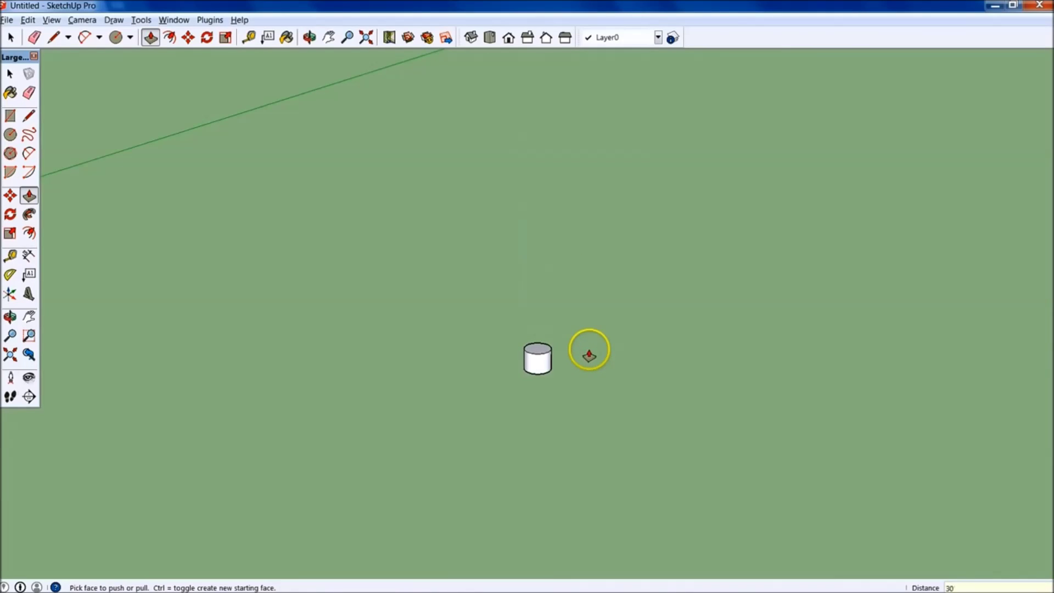
{"action": "scroll", "coordinate": [548, 324], "scroll_direction": "up", "scroll_amount": 10}
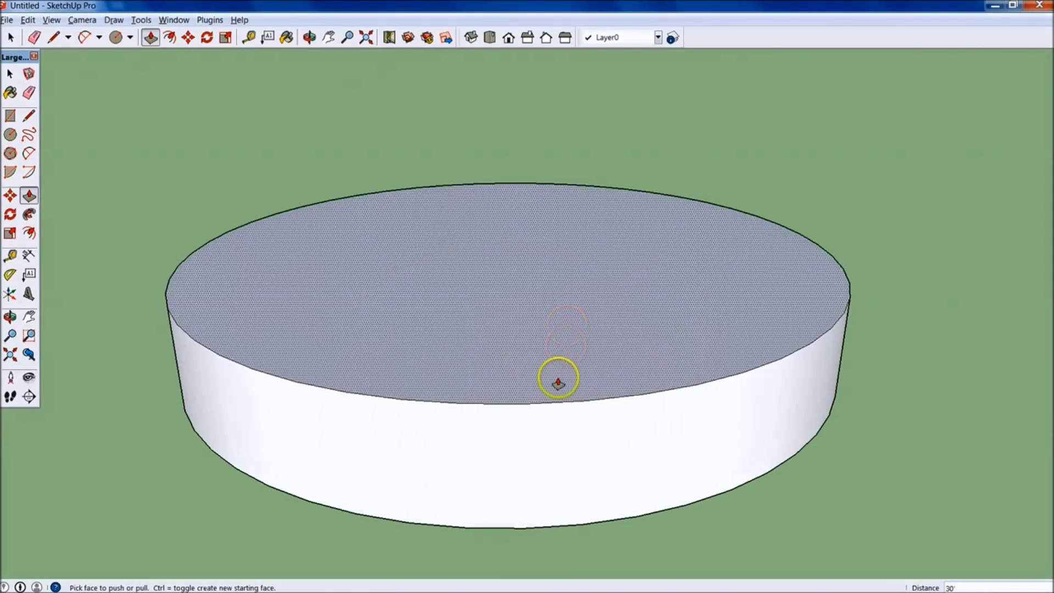
{"action": "middle_click_drag", "start_coordinate": [558, 383], "coordinate": [593, 373]}
{"action": "key", "text": "p"}
{"action": "key", "text": "space"}
{"action": "left_click", "coordinate": [494, 384]}
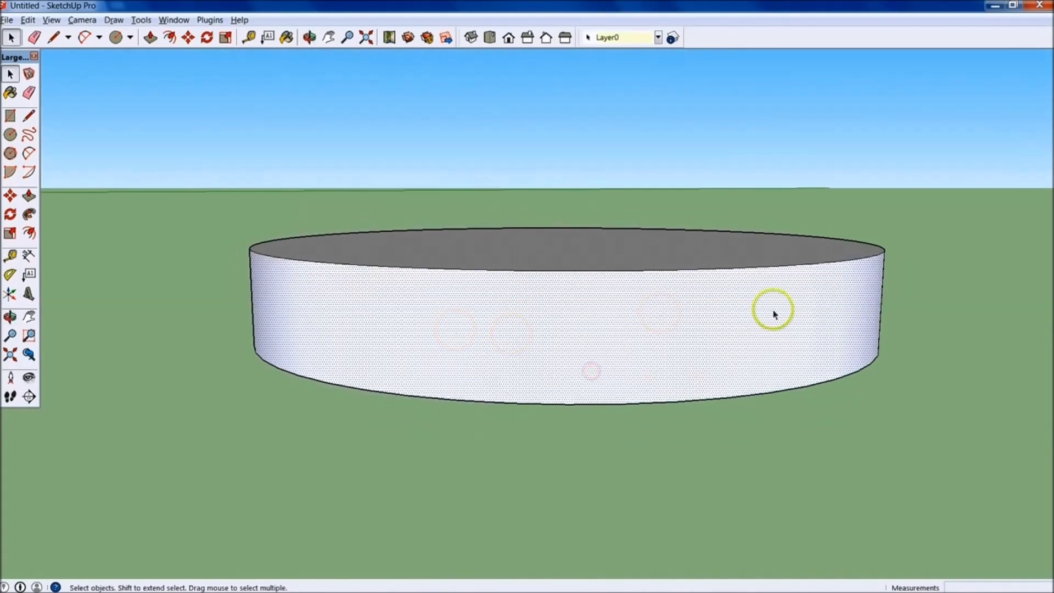
{"action": "scroll", "coordinate": [547, 294], "scroll_direction": "up", "scroll_amount": 3}
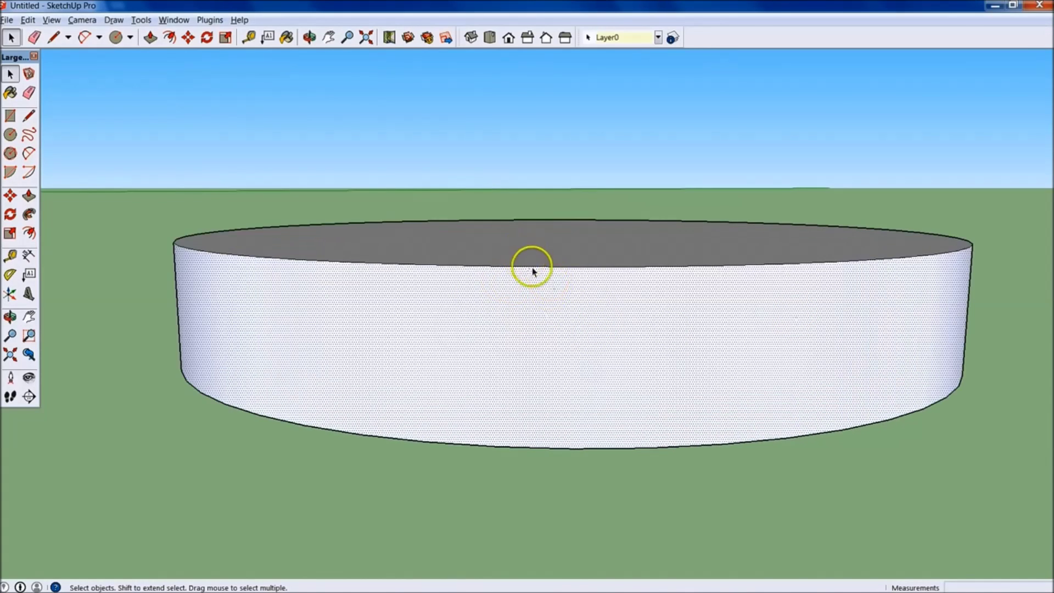
{"action": "key", "text": "l"}
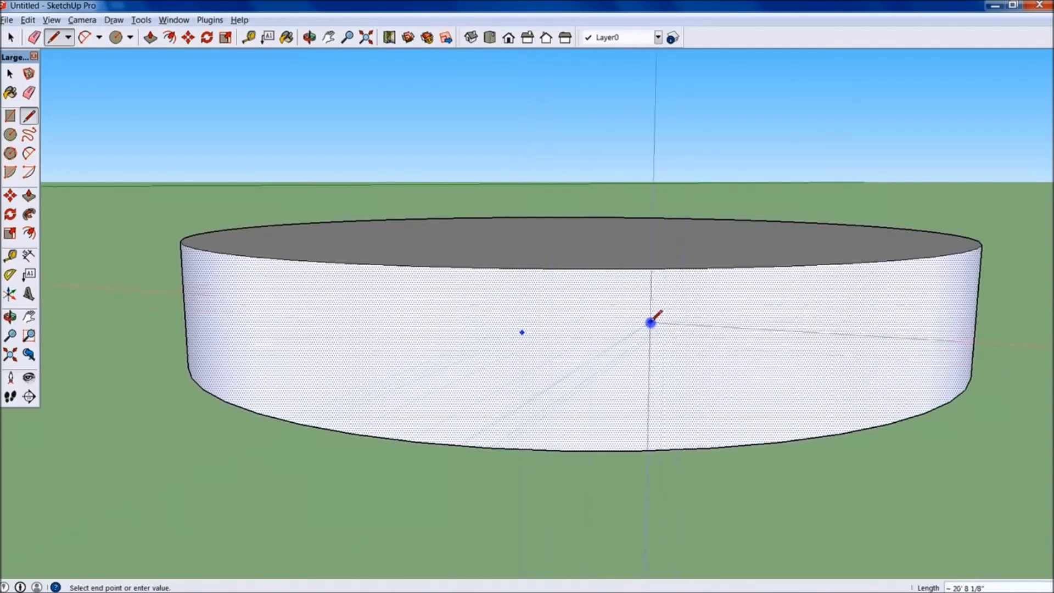
{"action": "middle_click_drag", "start_coordinate": [667, 362], "coordinate": [82, 194]}
{"action": "left_click", "coordinate": [29, 172]}
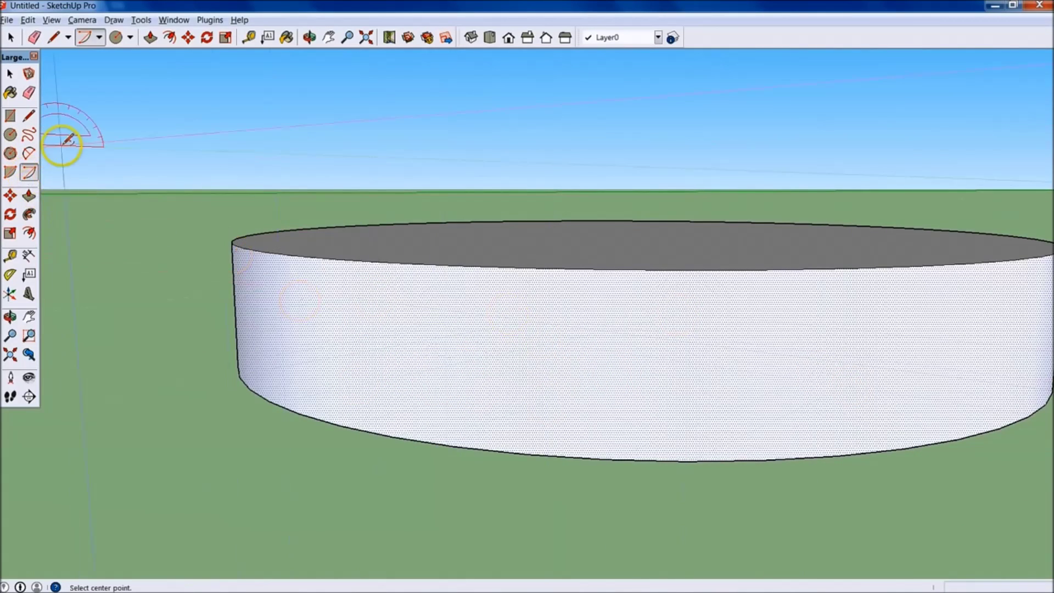
Push/Pull the cylinder's top face down by 120 as a new starting face, splitting the side wall into two bands
{"action": "key", "text": "p"}
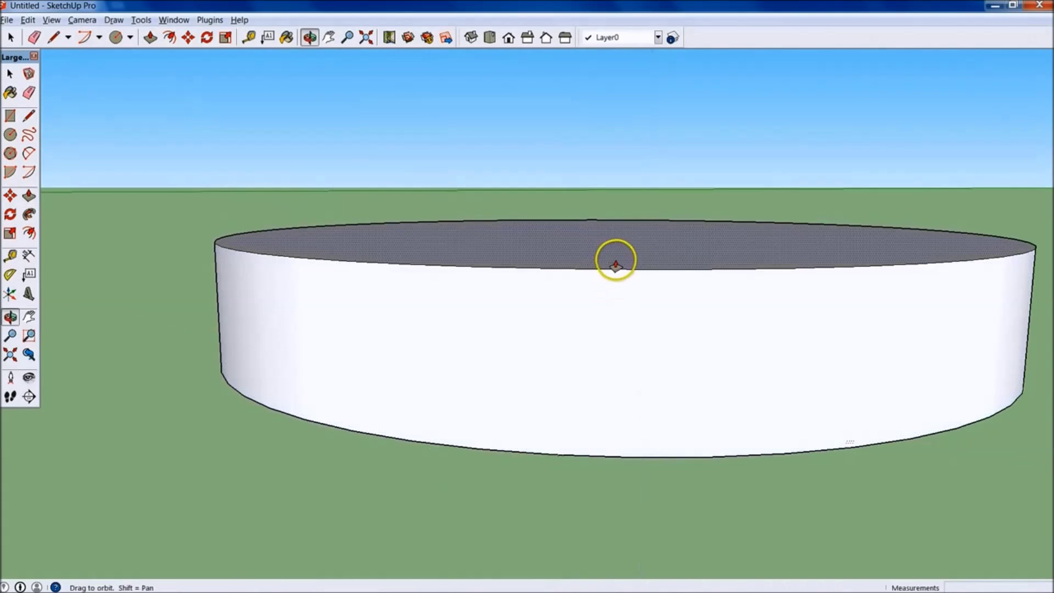
{"action": "middle_click_drag", "start_coordinate": [614, 259], "coordinate": [614, 276]}
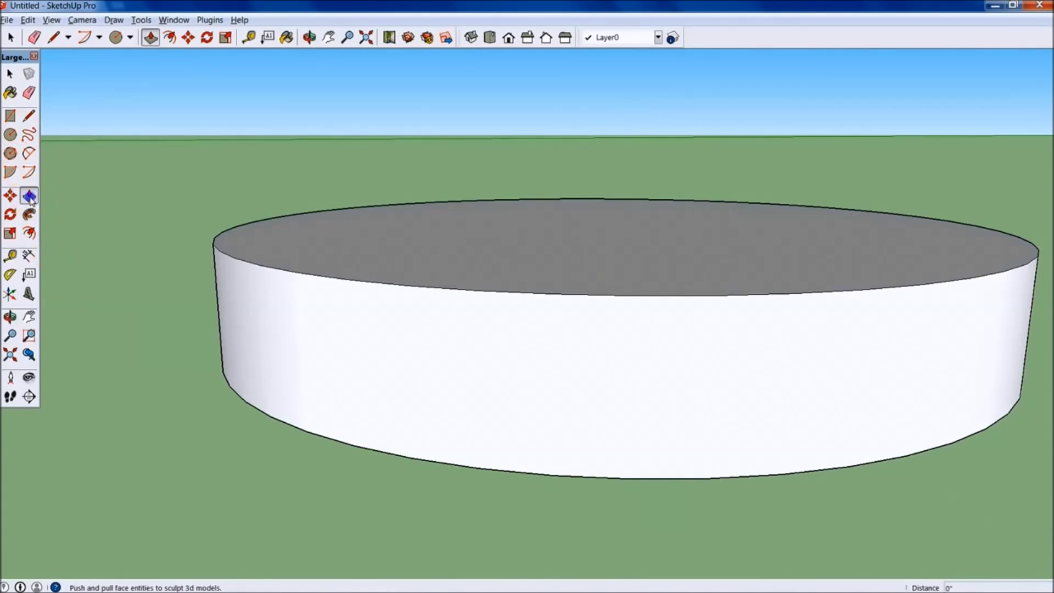
{"action": "left_click", "coordinate": [640, 264]}
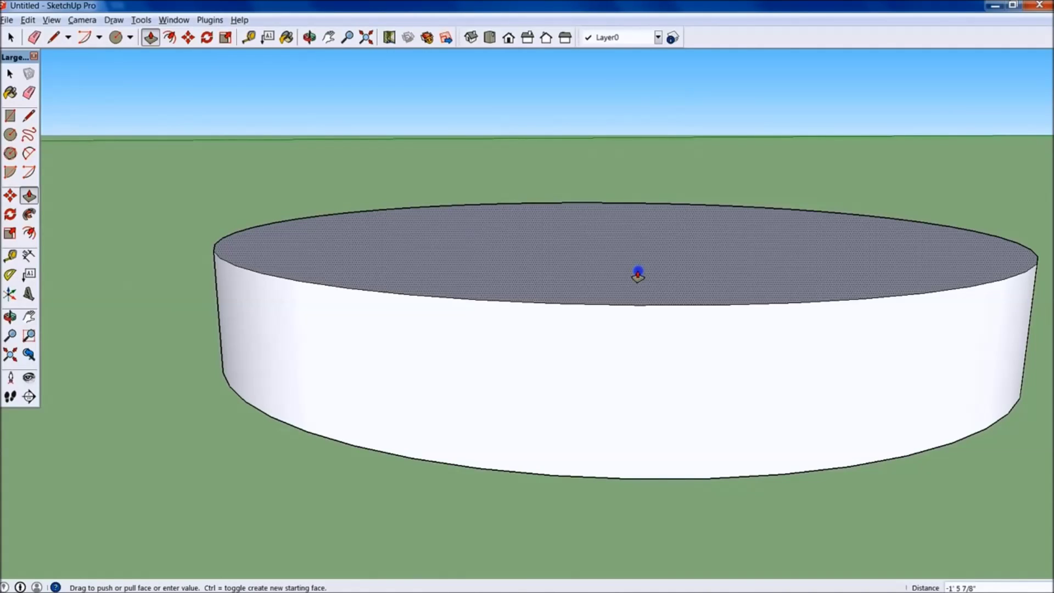
{"action": "left_click_drag", "start_coordinate": [638, 271], "coordinate": [638, 273]}
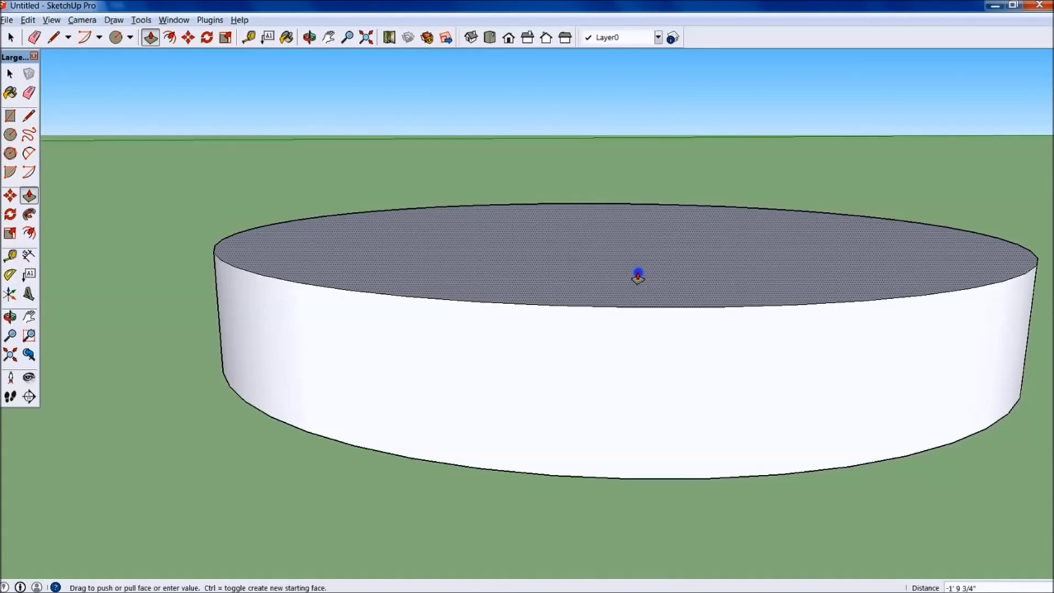
{"action": "left_click_drag", "start_coordinate": [637, 277], "coordinate": [637, 275]}
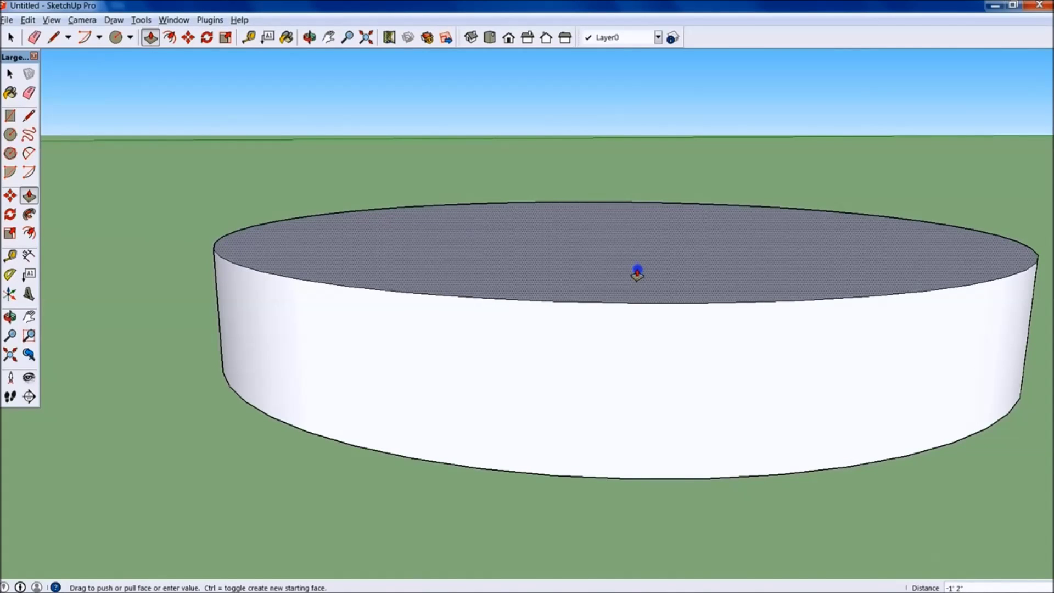
{"action": "left_click_drag", "start_coordinate": [638, 274], "coordinate": [637, 277]}
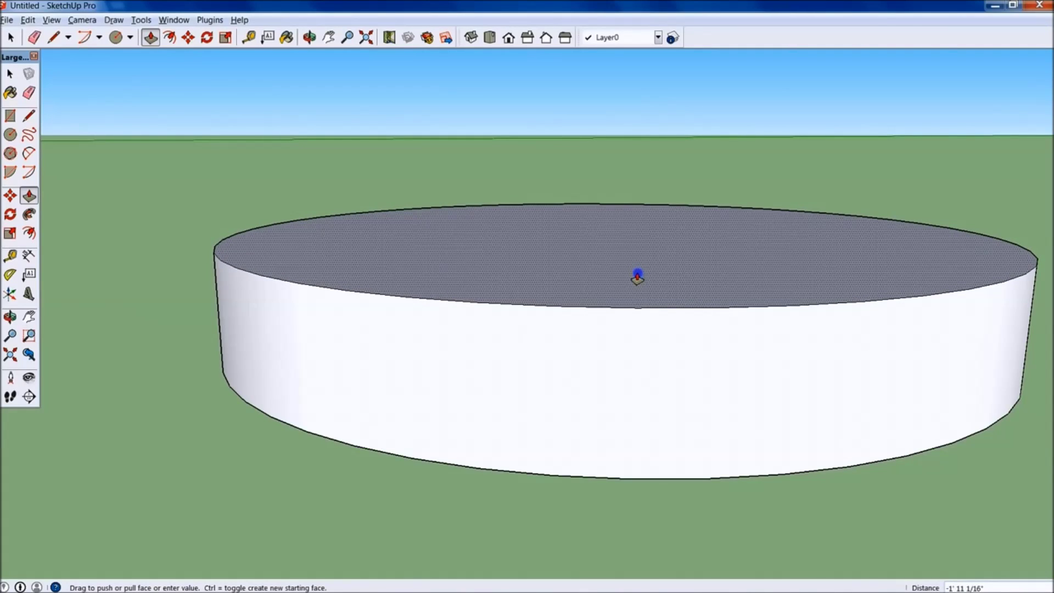
{"action": "key", "text": "ctrl"}
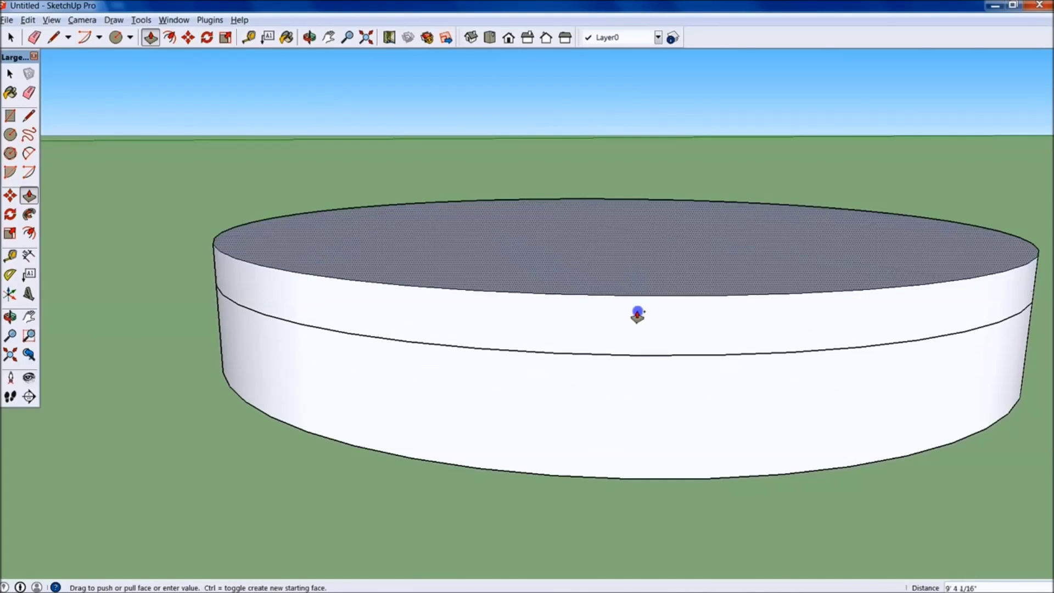
{"action": "left_click_drag", "start_coordinate": [638, 313], "coordinate": [614, 322]}
{"action": "key", "text": "o"}
{"action": "key", "text": "p"}
{"action": "middle_click_drag", "start_coordinate": [614, 322], "coordinate": [535, 295]}
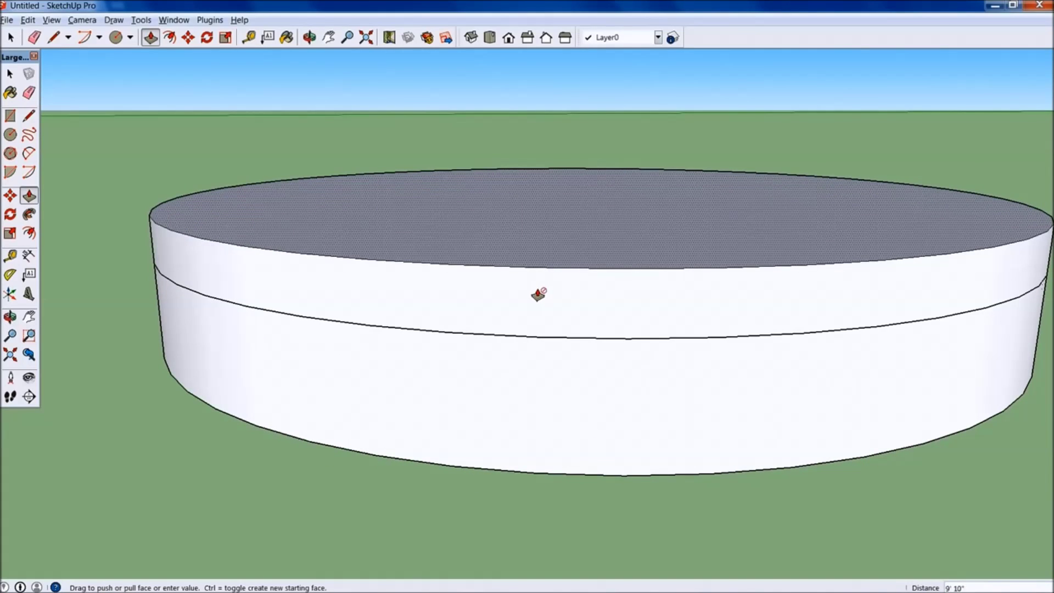
{"action": "left_click", "coordinate": [549, 291]}
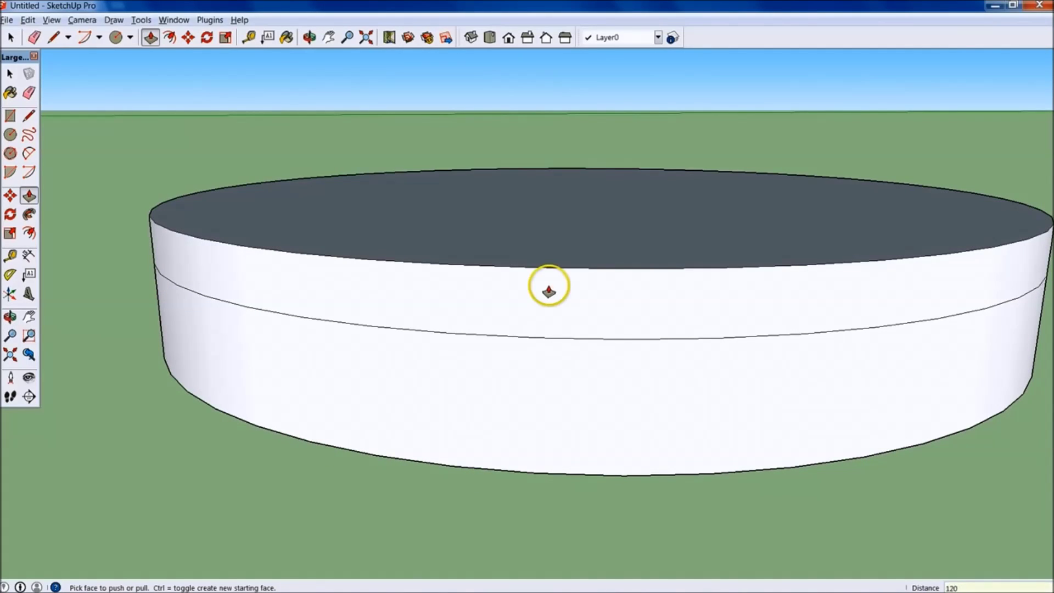
{"action": "key", "text": "o"}
{"action": "left_click_drag", "start_coordinate": [532, 334], "coordinate": [507, 397]}
{"action": "key", "text": "p"}
{"action": "left_click", "coordinate": [550, 269]}
{"action": "left_click", "coordinate": [548, 268]}
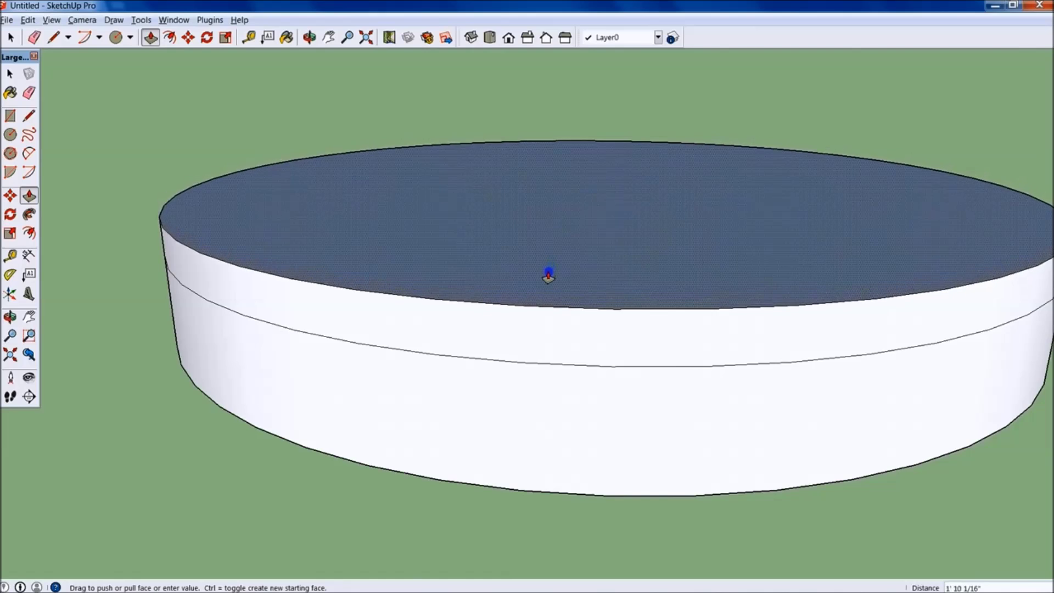
{"action": "left_click", "coordinate": [548, 287]}
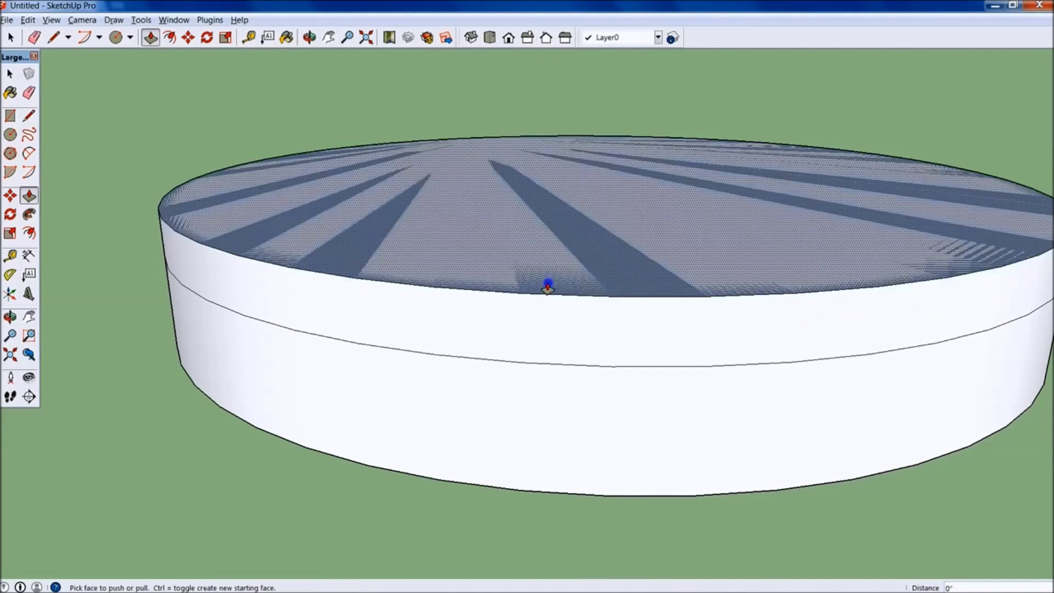
{"action": "left_click", "coordinate": [548, 287]}
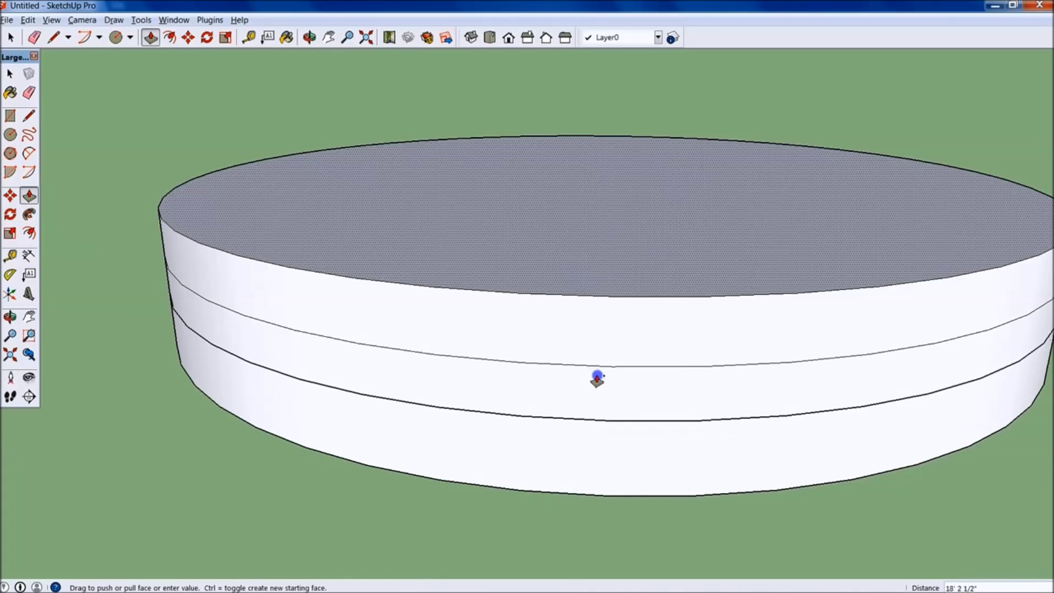
{"action": "key", "text": "Escape"}
Delete the upper band of the cylinder's side wall, leaving the top disc in place
{"action": "middle_click_drag", "start_coordinate": [610, 394], "coordinate": [565, 376]}
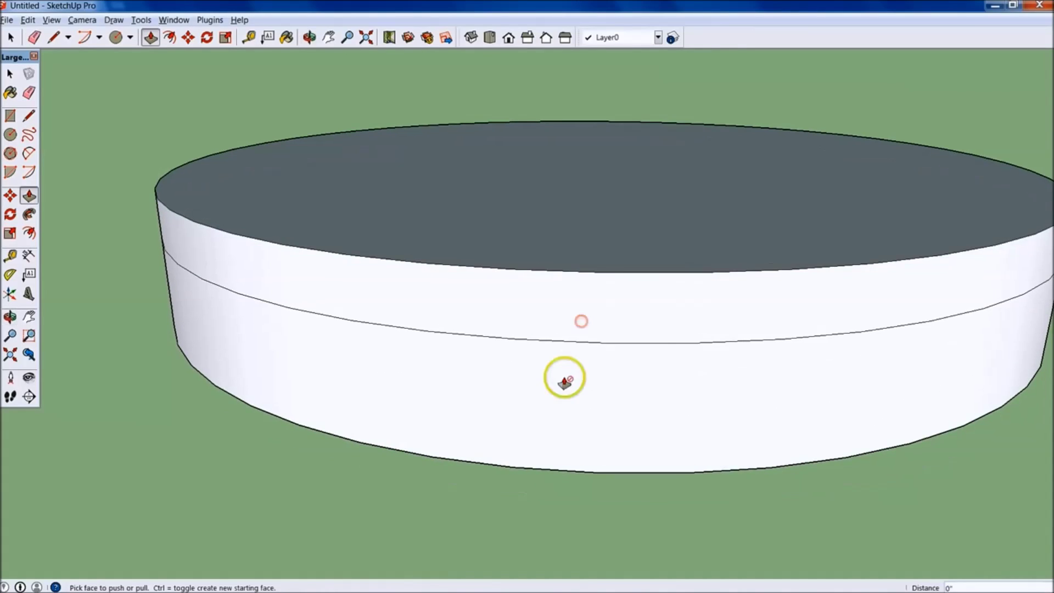
{"action": "key", "text": "space"}
{"action": "left_click", "coordinate": [587, 328]}
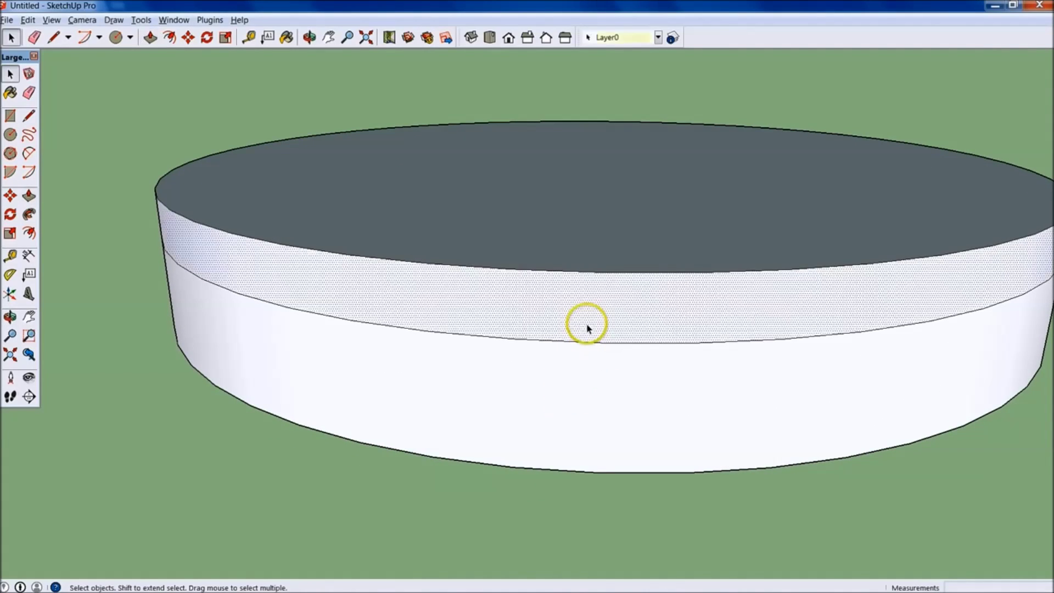
{"action": "key", "text": "Delete"}
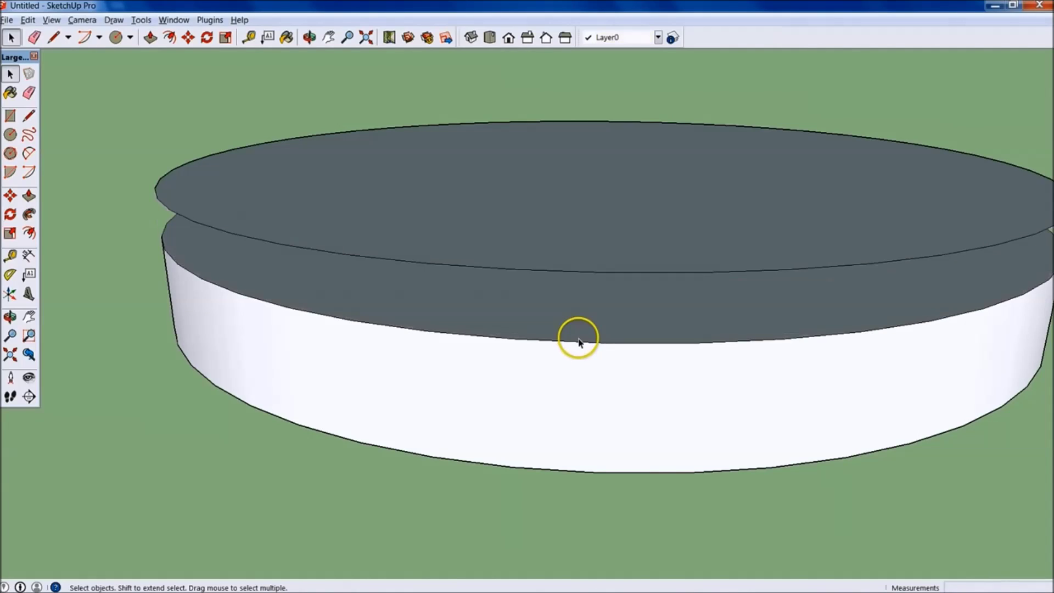
Push/Pull the exposed disc below the top one down by 5' as a new starting face
{"action": "middle_click_drag", "start_coordinate": [585, 347], "coordinate": [508, 319]}
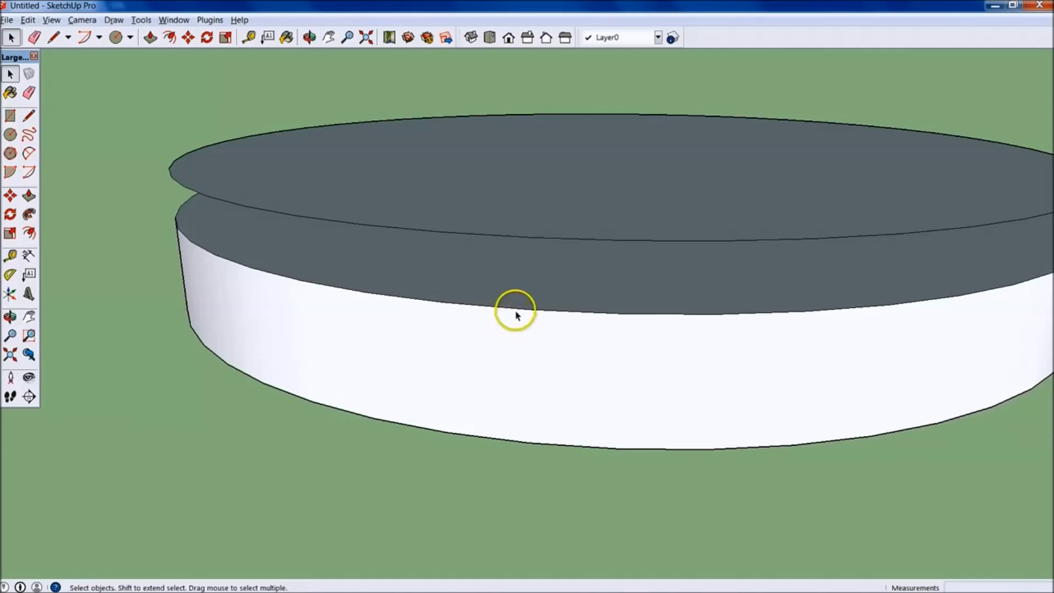
{"action": "right_click", "coordinate": [515, 279]}
{"action": "left_click", "coordinate": [515, 279]}
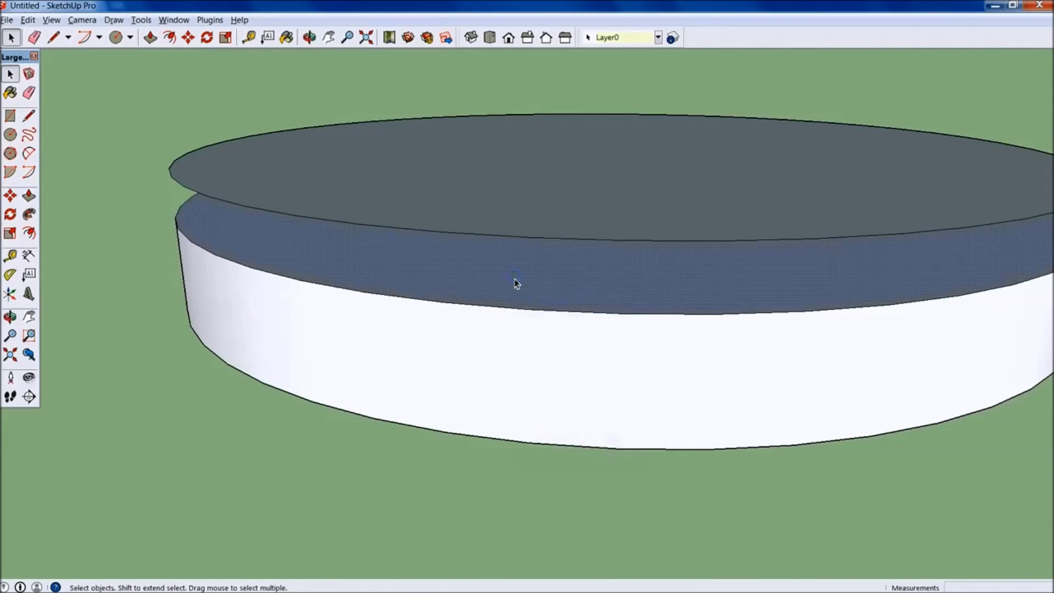
{"action": "right_click", "coordinate": [515, 279]}
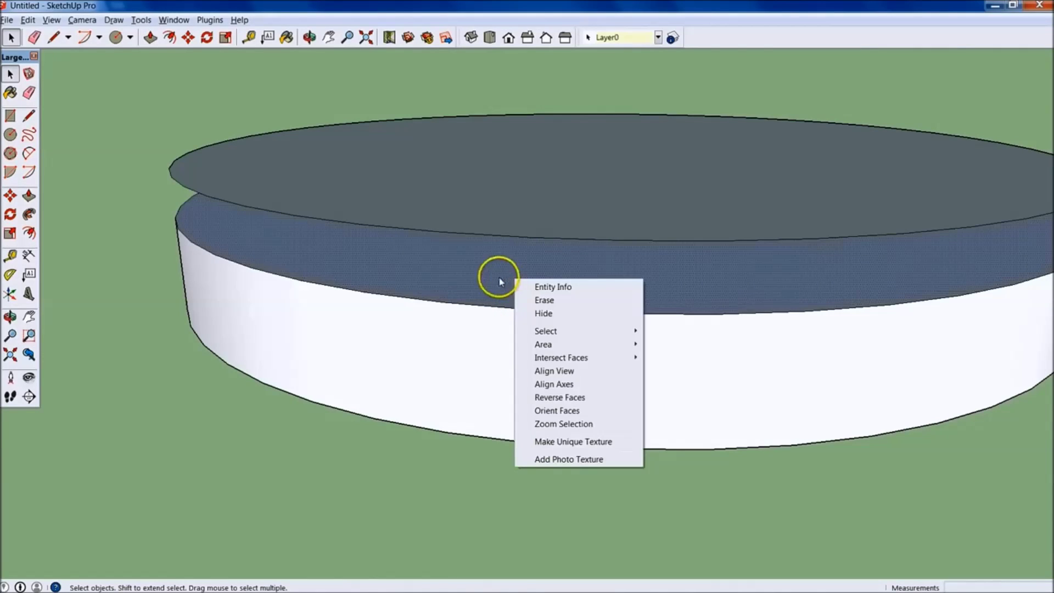
{"action": "left_click", "coordinate": [353, 480]}
{"action": "key", "text": "p"}
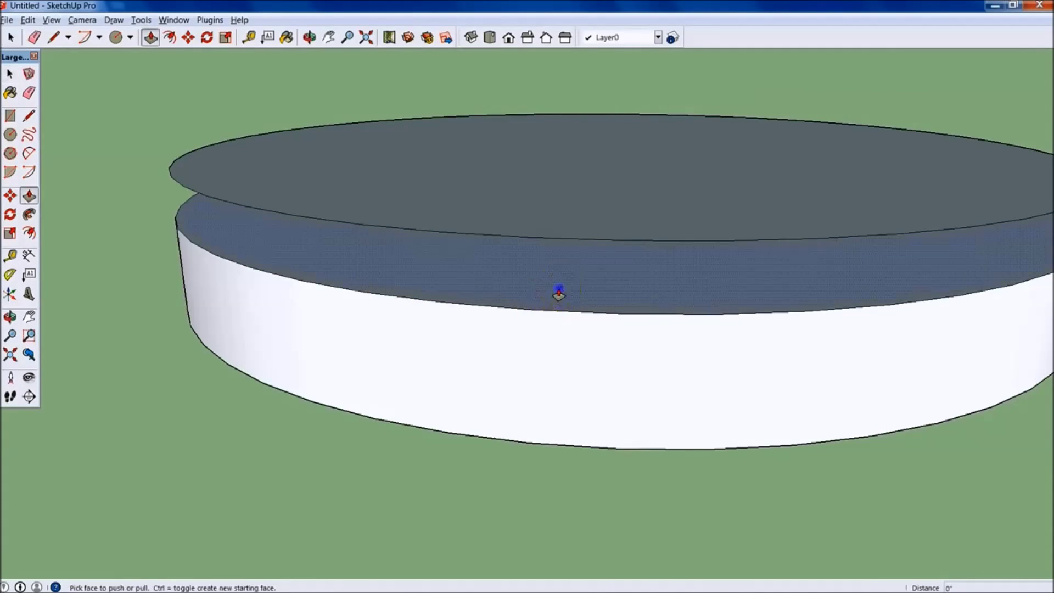
{"action": "left_click", "coordinate": [559, 295]}
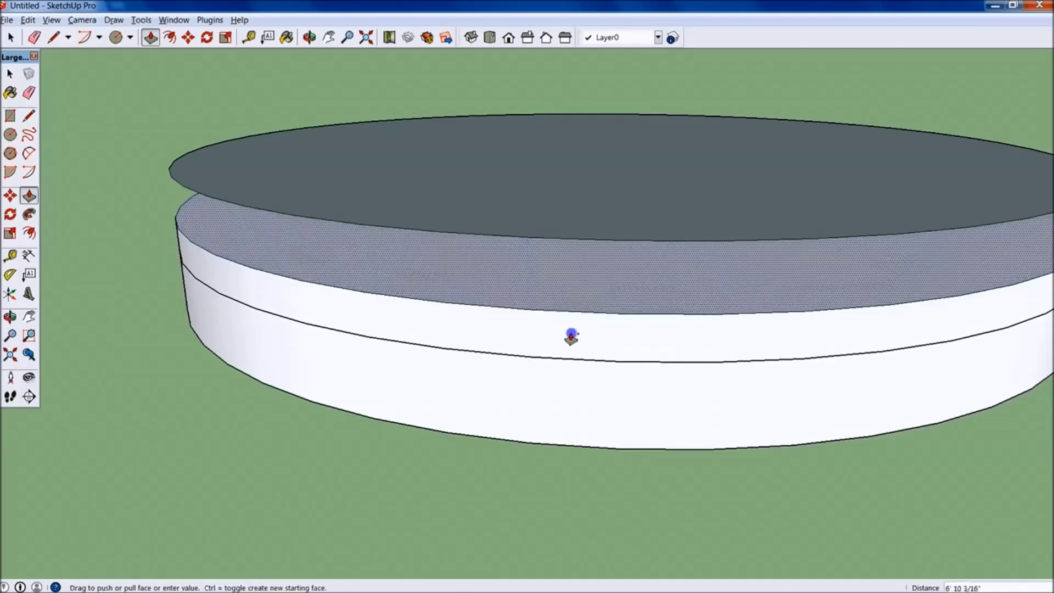
{"action": "left_click", "coordinate": [571, 341]}
{"action": "left_click", "coordinate": [570, 343]}
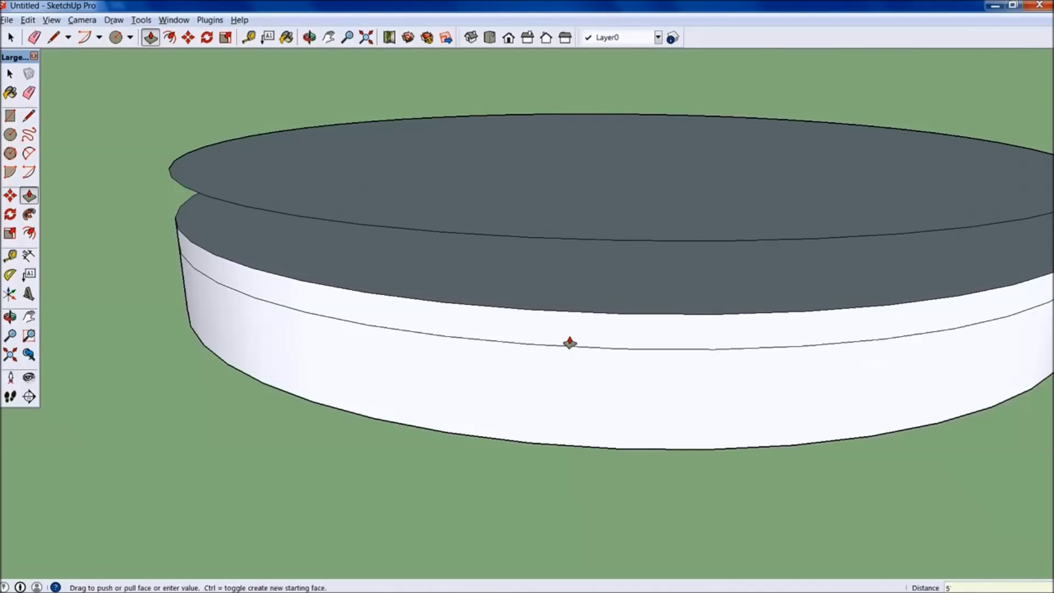
Restore the cylinder's upper side wall and draw two vertical lines across its narrow middle band to mark out a rectangle
{"action": "left_click", "coordinate": [548, 343]}
{"action": "scroll", "coordinate": [549, 345], "scroll_direction": "up", "scroll_amount": 2}
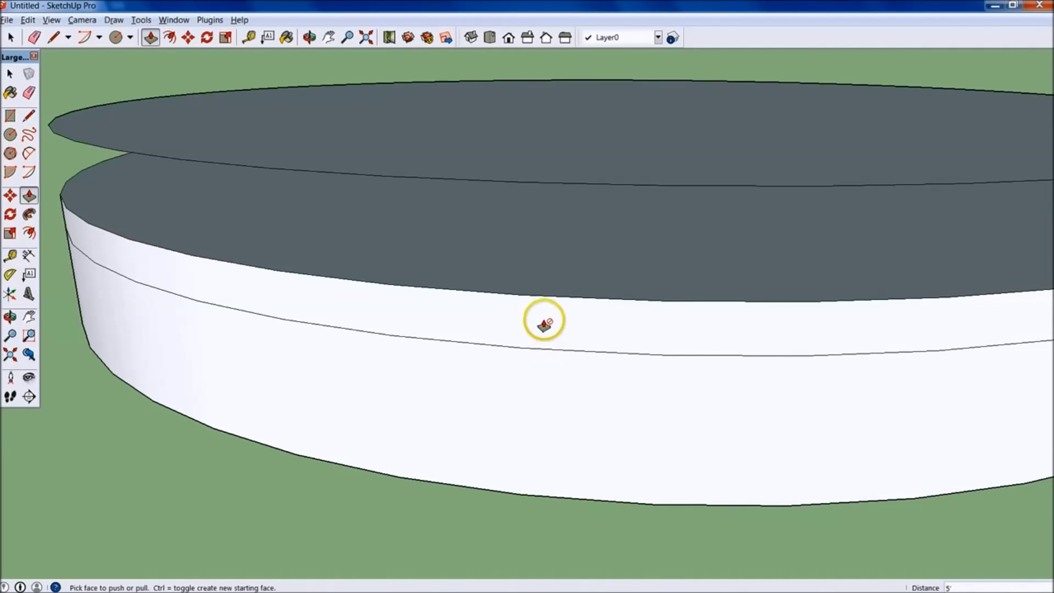
{"action": "middle_click_drag", "start_coordinate": [536, 341], "coordinate": [560, 332]}
{"action": "key", "text": "l"}
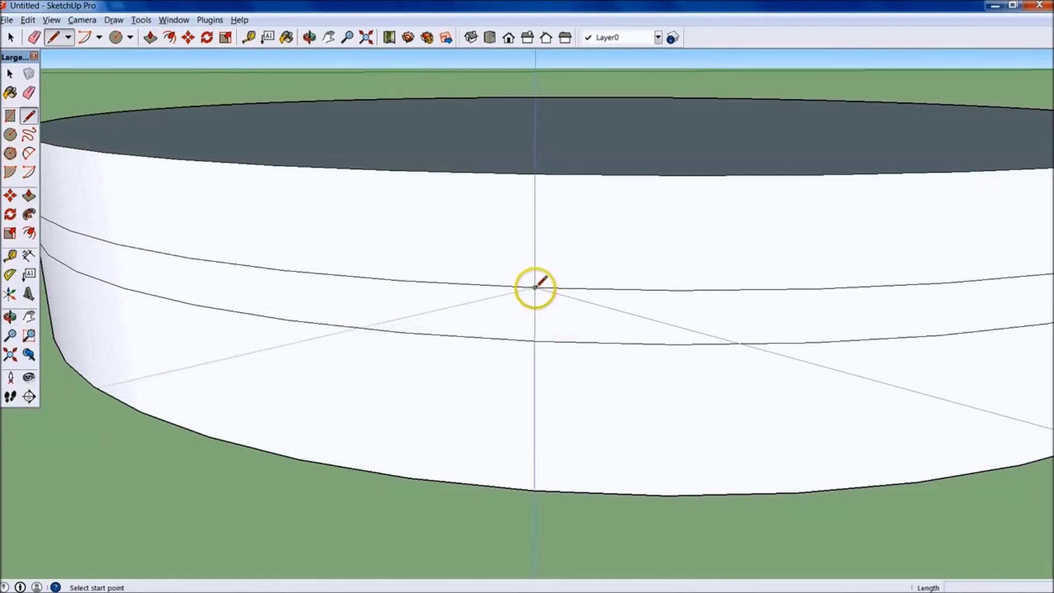
{"action": "left_click", "coordinate": [535, 287]}
{"action": "left_click", "coordinate": [534, 341]}
{"action": "mouse_move", "coordinate": [534, 341]}
{"action": "middle_mouse_down"}
{"action": "mouse_move", "coordinate": [708, 369]}
{"action": "mouse_move", "coordinate": [476, 389]}
{"action": "mouse_move", "coordinate": [490, 393]}
{"action": "middle_mouse_up"}
{"action": "left_click", "coordinate": [484, 332]}
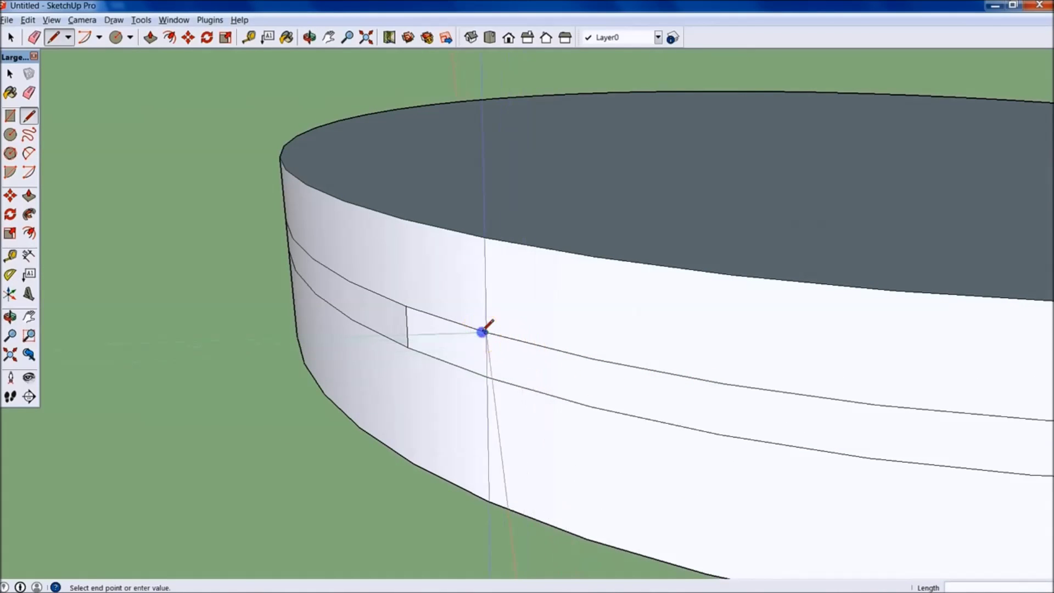
{"action": "left_click", "coordinate": [486, 376]}
Erase the two ring edges around the cylinder's side, keeping only the outline of the small rectangle
{"action": "key", "text": "e"}
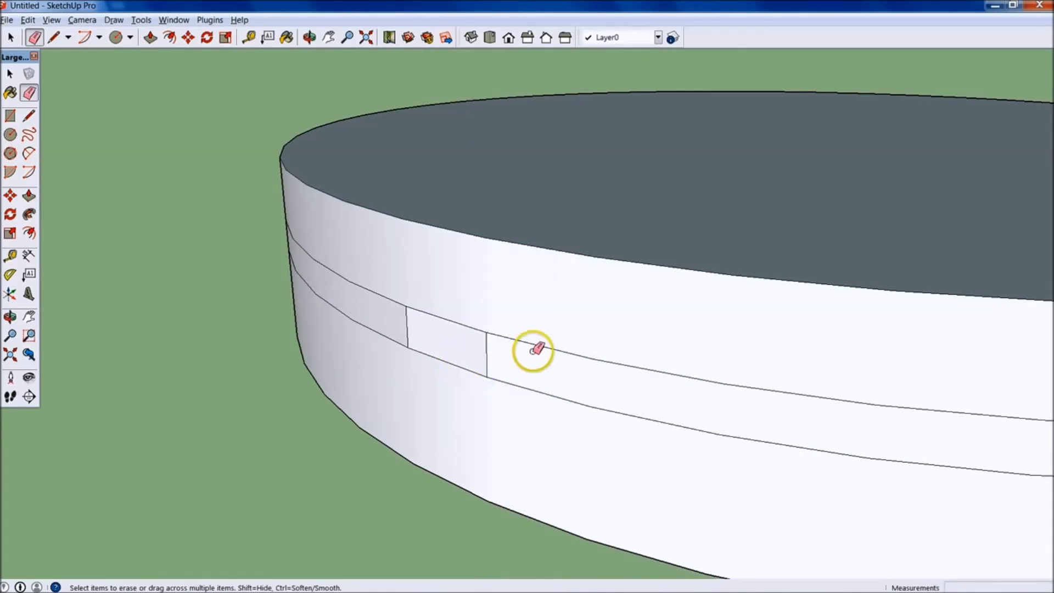
{"action": "mouse_move", "coordinate": [538, 356]}
{"action": "middle_mouse_down"}
{"action": "mouse_move", "coordinate": [670, 348]}
{"action": "mouse_move", "coordinate": [631, 346]}
{"action": "middle_mouse_up"}
{"action": "left_click", "coordinate": [626, 348]}
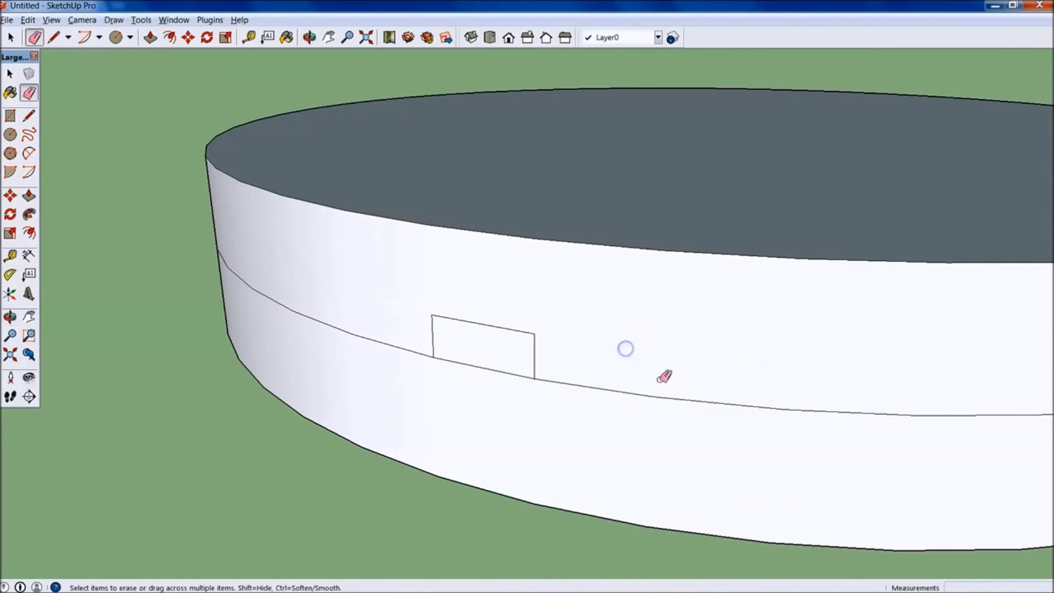
{"action": "left_click", "coordinate": [619, 396]}
Delete the rectangle's face to cut a window opening in the large cylinder's wall
{"action": "key", "text": "space"}
{"action": "left_click", "coordinate": [498, 358]}
{"action": "key", "text": "Delete"}
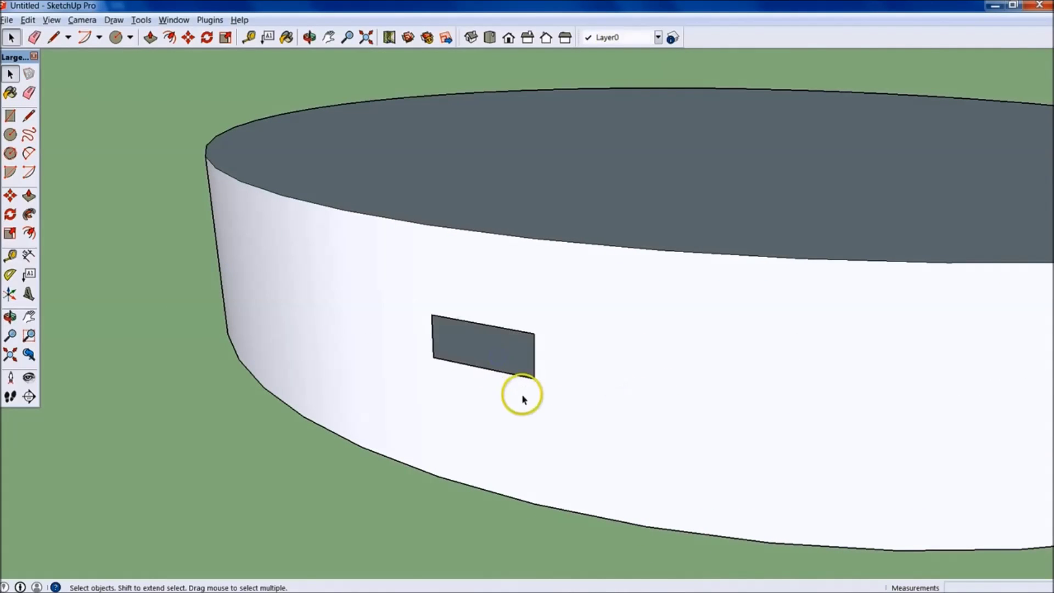
{"action": "mouse_move", "coordinate": [523, 398]}
{"action": "middle_mouse_down"}
{"action": "mouse_move", "coordinate": [827, 310]}
{"action": "mouse_move", "coordinate": [988, 329]}
{"action": "mouse_move", "coordinate": [607, 407]}
{"action": "mouse_move", "coordinate": [697, 365]}
{"action": "mouse_move", "coordinate": [466, 364]}
{"action": "mouse_move", "coordinate": [558, 367]}
{"action": "mouse_move", "coordinate": [303, 404]}
{"action": "mouse_move", "coordinate": [478, 380]}
{"action": "mouse_move", "coordinate": [706, 476]}
{"action": "mouse_move", "coordinate": [666, 295]}
{"action": "middle_mouse_up"}
{"action": "key", "text": "space"}
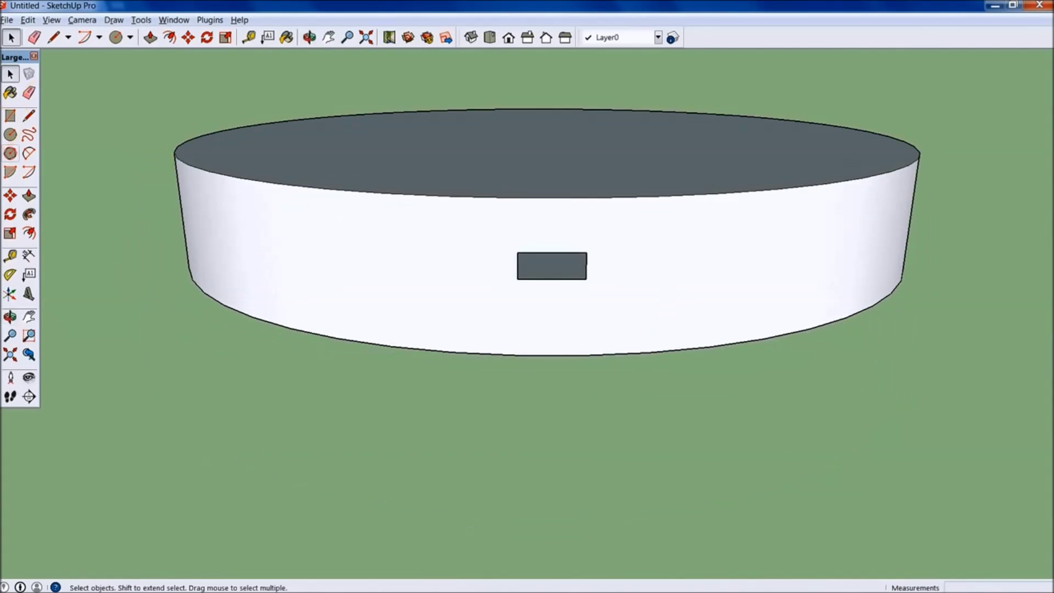
Draw a circle of about 14' radius on the ground in front of the large cylinder
{"action": "left_click", "coordinate": [17, 138]}
{"action": "middle_click_drag", "start_coordinate": [549, 368], "coordinate": [525, 449]}
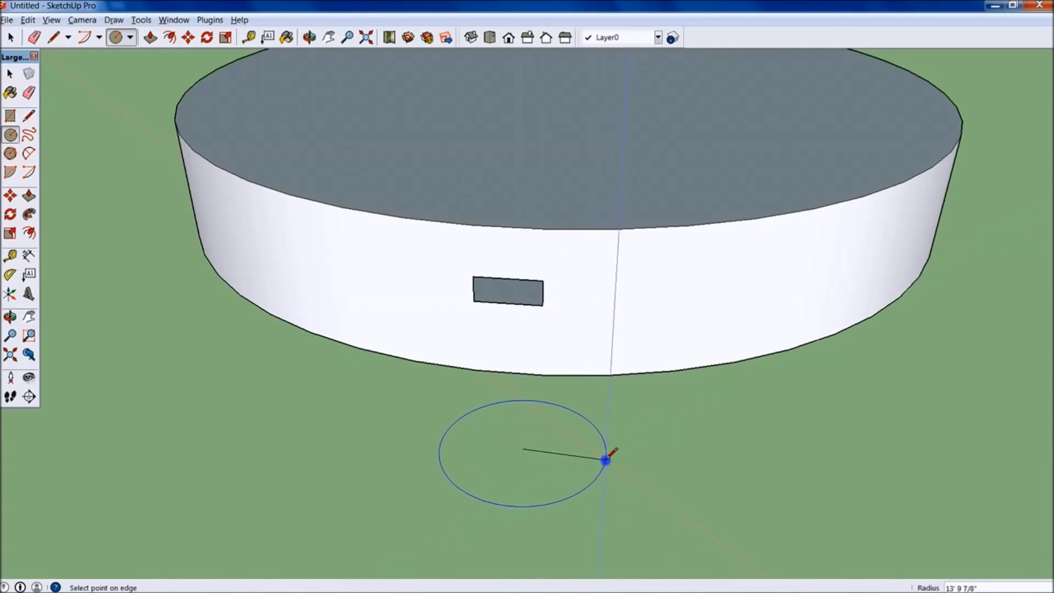
{"action": "left_click", "coordinate": [618, 448]}
Push/Pull the new circle upward into a small cylinder
{"action": "key", "text": "p"}
{"action": "middle_click_drag", "start_coordinate": [596, 487], "coordinate": [484, 414]}
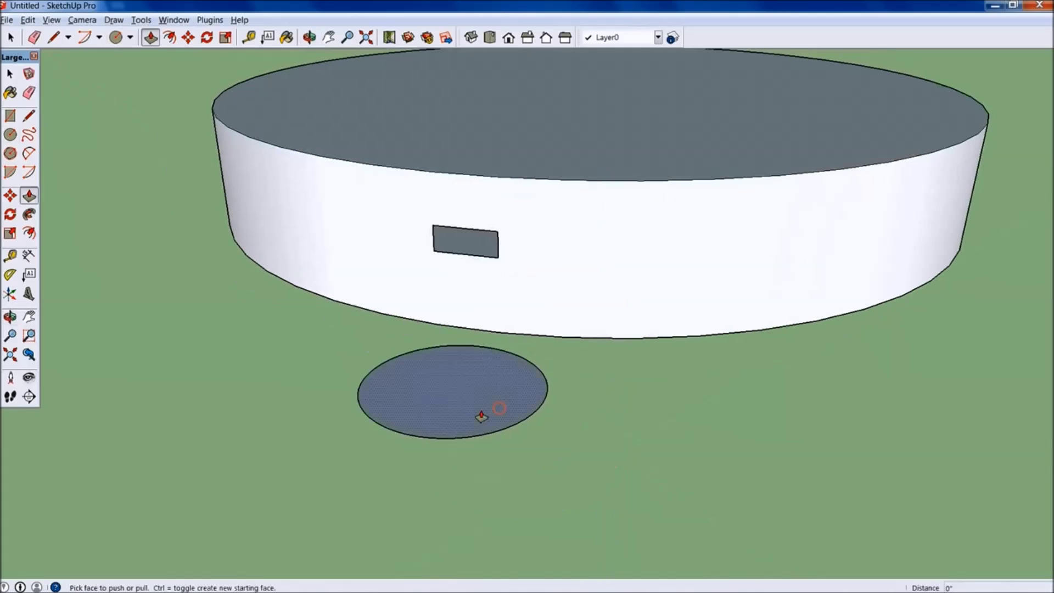
{"action": "left_click_drag", "start_coordinate": [483, 414], "coordinate": [438, 280]}
{"action": "middle_click_drag", "start_coordinate": [412, 372], "coordinate": [233, 233]}
Push/Pull the small cylinder's top face down as a new starting face and delete the upper wall band
{"action": "left_click_drag", "start_coordinate": [467, 278], "coordinate": [460, 320]}
{"action": "key", "text": "ctrl"}
{"action": "key", "text": "space"}
{"action": "left_click", "coordinate": [468, 326]}
{"action": "key", "text": "Delete"}
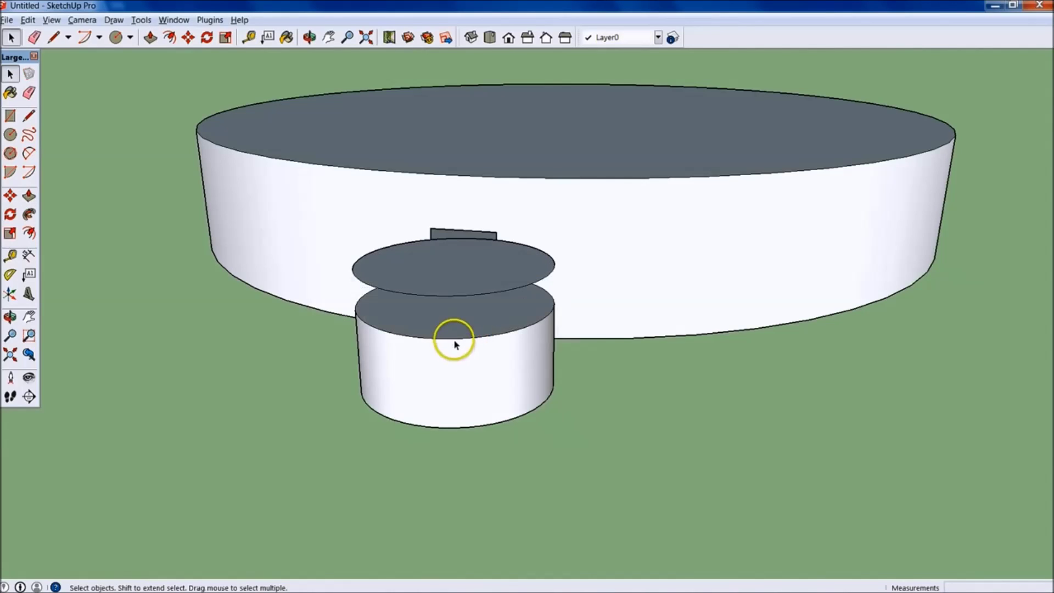
Push/Pull the exposed lower disc down about 4' 4" as another starting face and restore the deleted upper wall band
{"action": "key", "text": "p"}
{"action": "left_click_drag", "start_coordinate": [463, 322], "coordinate": [460, 352]}
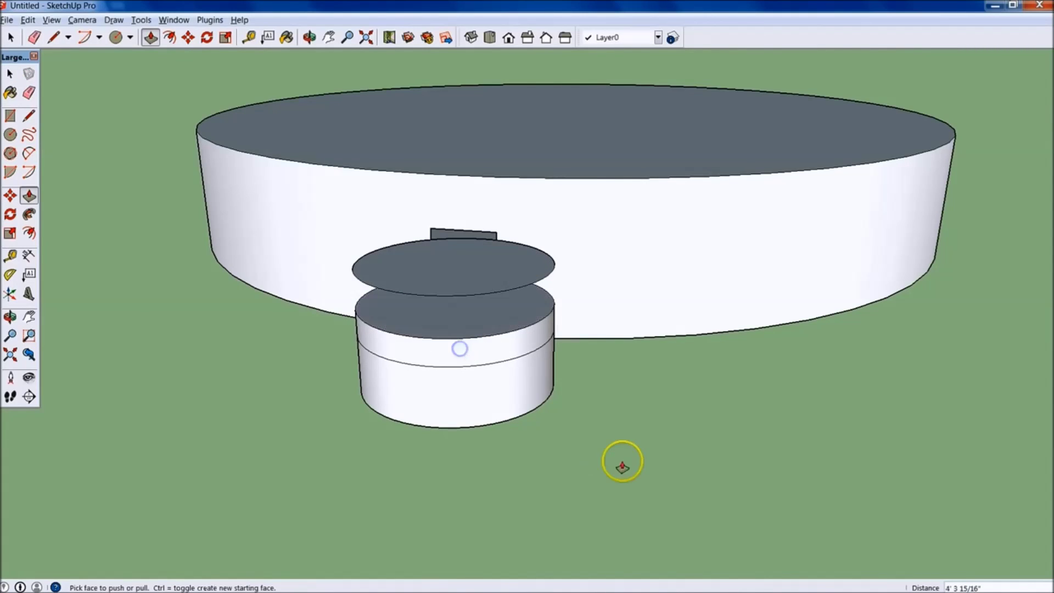
{"action": "key", "text": "space"}
{"action": "key", "text": "ctrl+z"}
Draw two vertical lines of about 4' 4" across the small cylinder's middle band to bound a wide opening
{"action": "scroll", "coordinate": [461, 362], "scroll_direction": "up", "scroll_amount": 2}
{"action": "middle_click_drag", "start_coordinate": [459, 361], "coordinate": [442, 304]}
{"action": "key", "text": "l"}
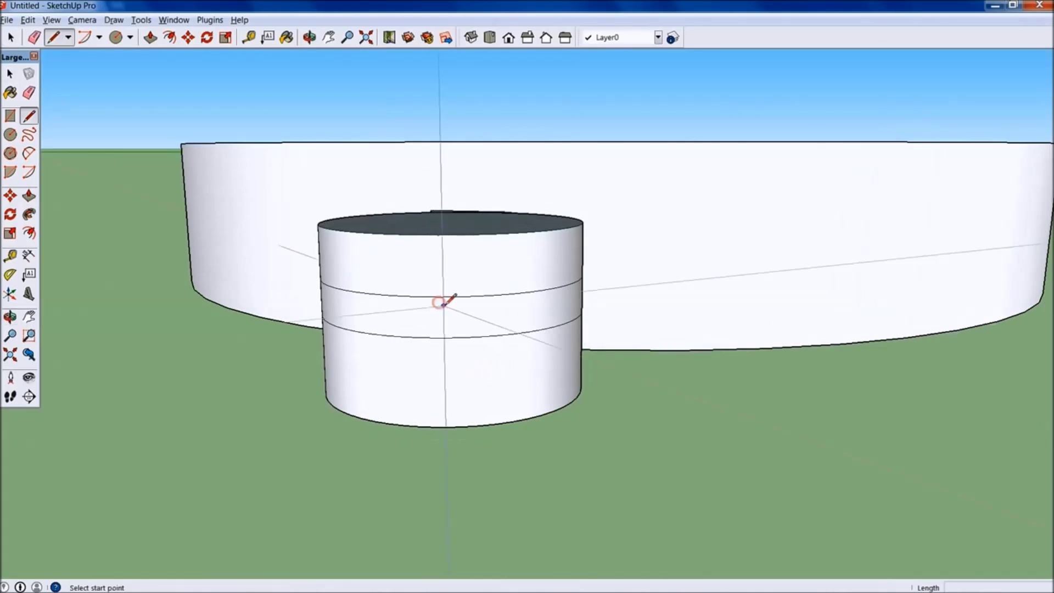
{"action": "left_click", "coordinate": [430, 296]}
{"action": "left_click", "coordinate": [431, 342]}
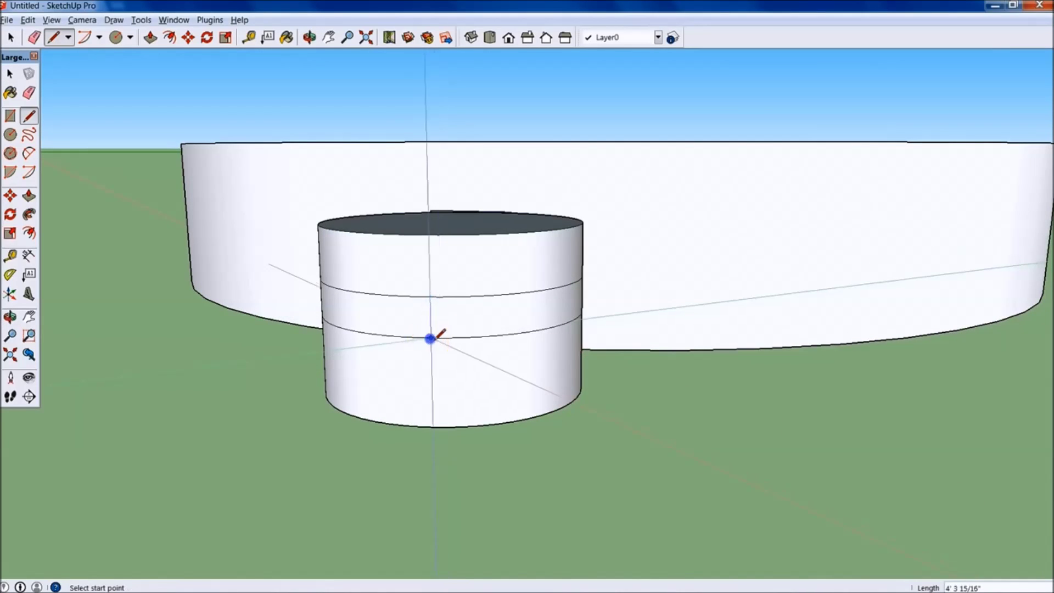
{"action": "middle_click_drag", "start_coordinate": [431, 337], "coordinate": [202, 365]}
{"action": "left_click", "coordinate": [547, 299]}
{"action": "left_click", "coordinate": [481, 282]}
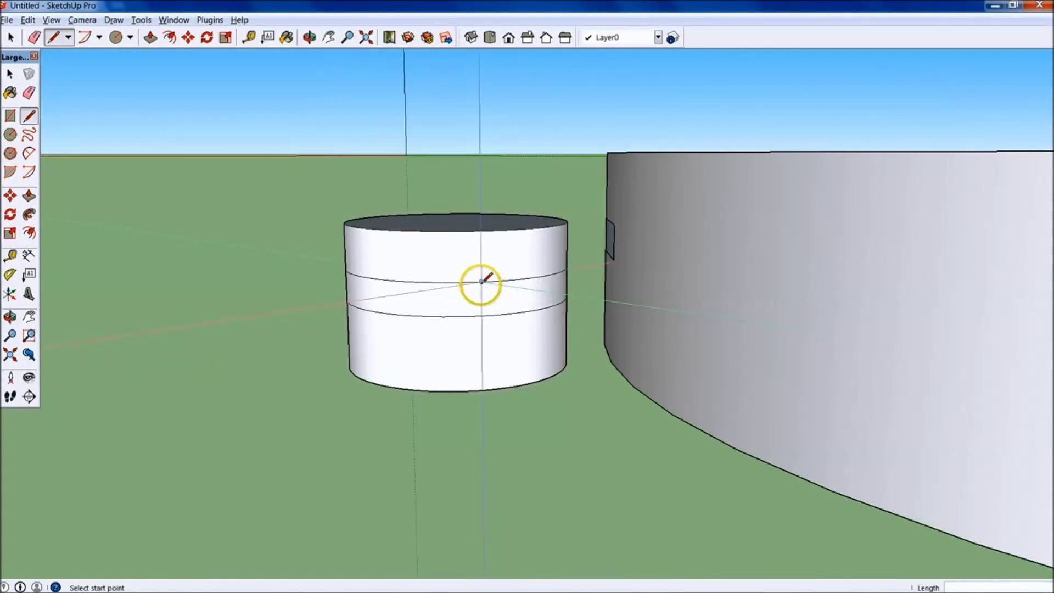
{"action": "left_click", "coordinate": [482, 315]}
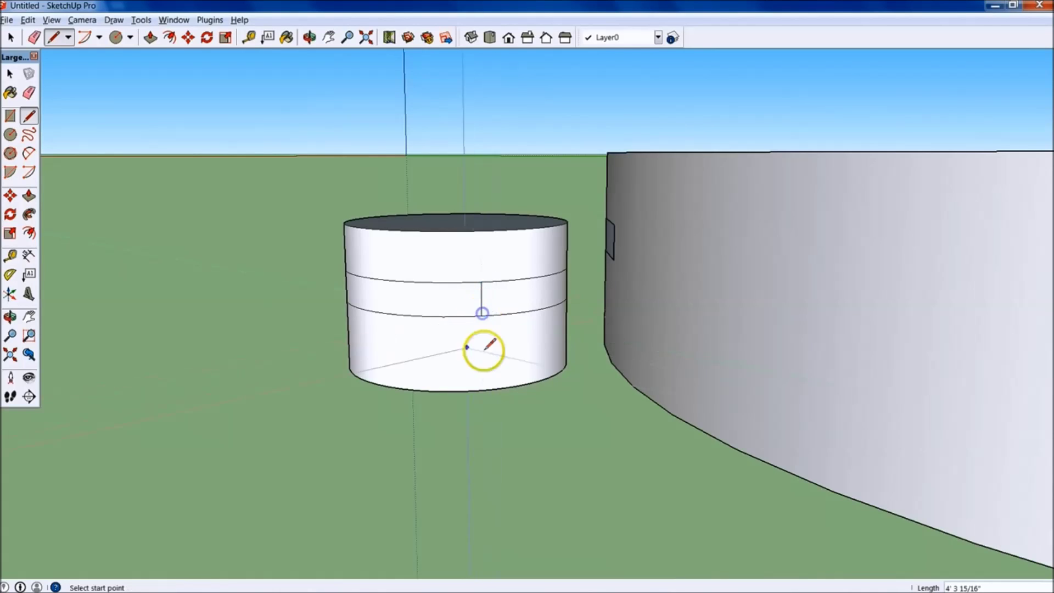
Delete the middle band's face between the two vertical lines on the small cylinder
{"action": "middle_click_drag", "start_coordinate": [457, 323], "coordinate": [520, 328]}
{"action": "key", "text": "space"}
{"action": "left_click", "coordinate": [459, 313]}
{"action": "key", "text": "Delete"}
Erase the leftover ring edges beside the opening in the small cylinder's wall
{"action": "middle_click_drag", "start_coordinate": [457, 357], "coordinate": [466, 235]}
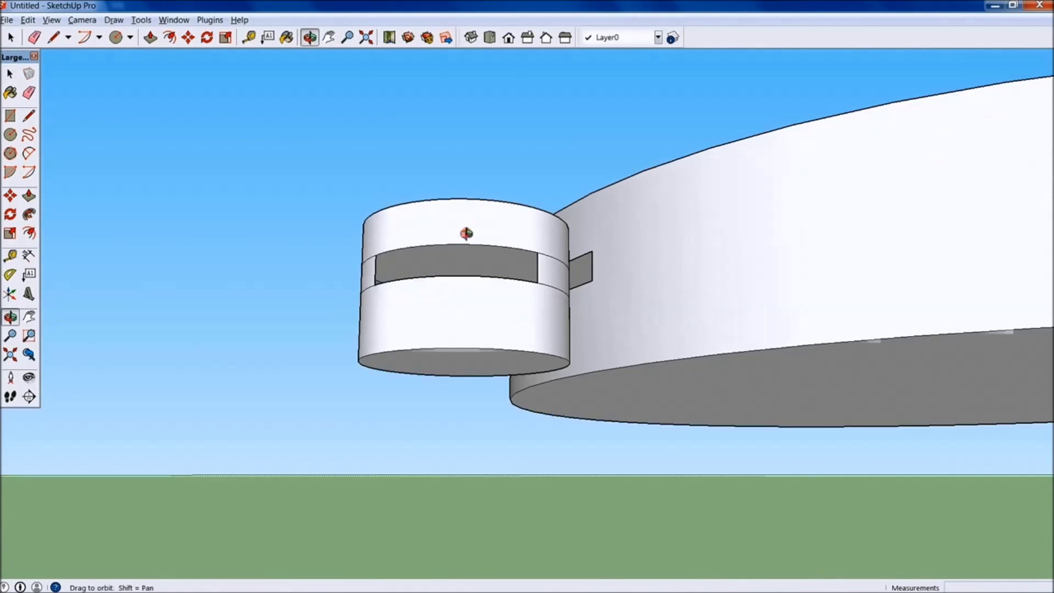
{"action": "key", "text": "e"}
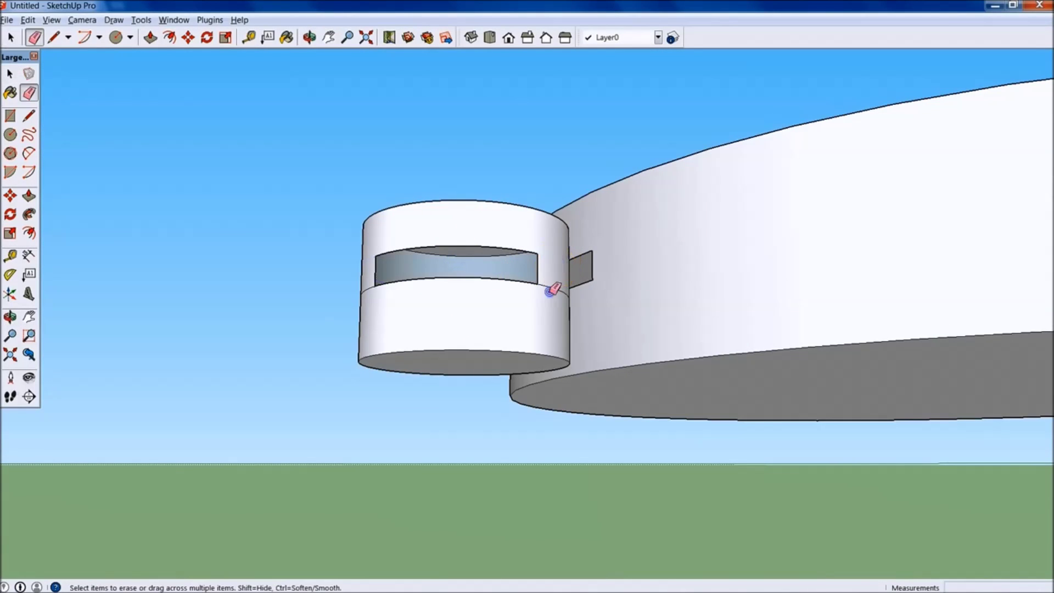
{"action": "mouse_move", "coordinate": [550, 290]}
{"action": "middle_mouse_down"}
{"action": "mouse_move", "coordinate": [534, 363]}
{"action": "mouse_move", "coordinate": [465, 328]}
{"action": "middle_mouse_up"}
{"action": "key", "text": "space"}
Copy the large cylinder's top edge straight down its side wall by about 5' 10"
{"action": "mouse_move", "coordinate": [624, 239]}
{"action": "middle_mouse_down", "text": "shift"}
{"action": "mouse_move", "coordinate": [550, 260]}
{"action": "mouse_move", "coordinate": [549, 295]}
{"action": "middle_mouse_up", "text": "shift"}
{"action": "left_click", "coordinate": [537, 251]}
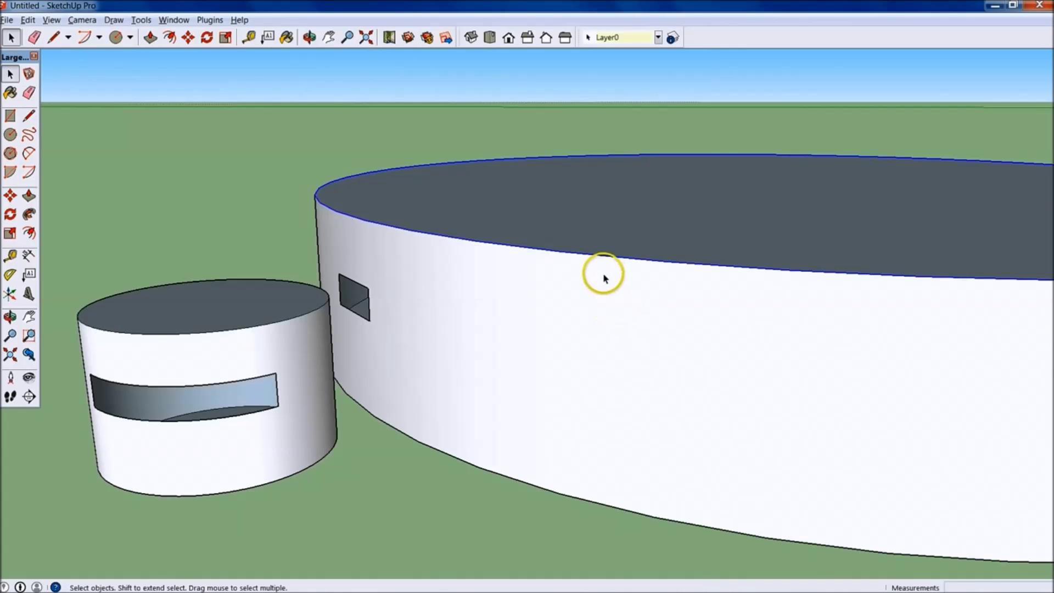
{"action": "key", "text": "m"}
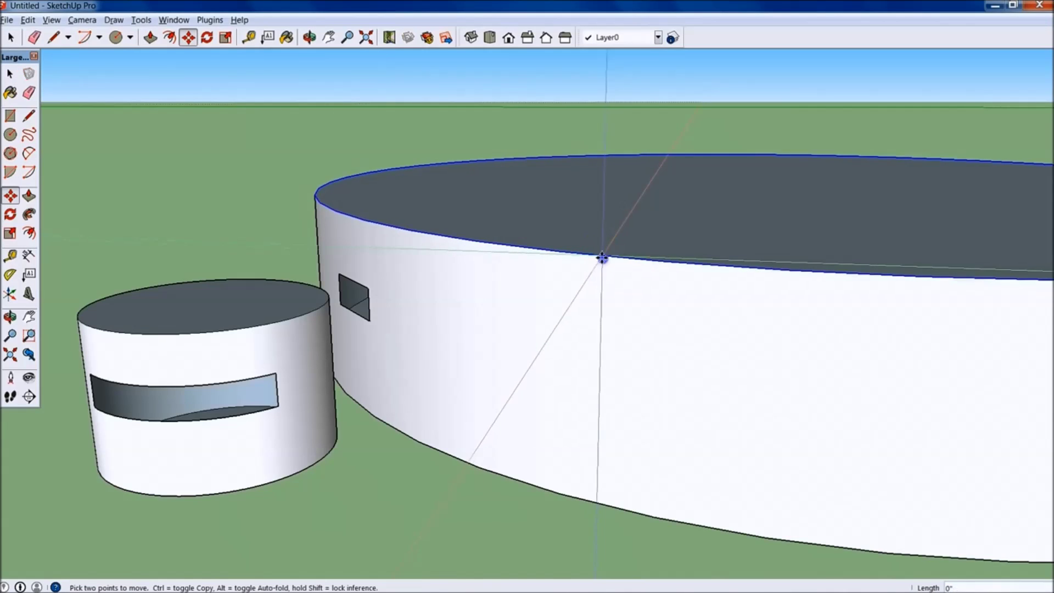
{"action": "left_click", "coordinate": [602, 258]}
{"action": "key", "text": "ctrl"}
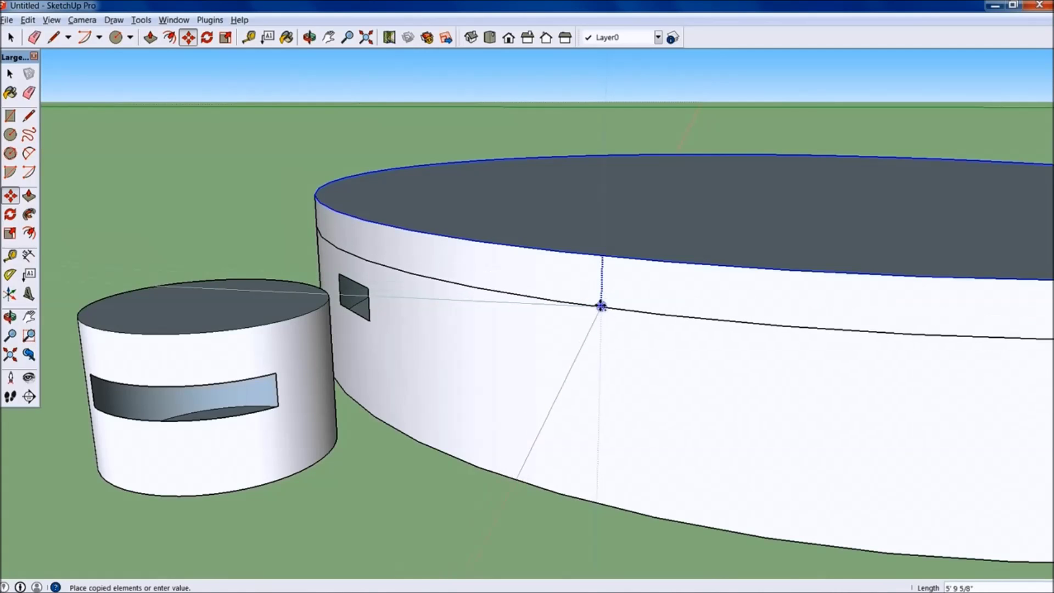
{"action": "left_click", "coordinate": [601, 306]}
{"action": "key", "text": "space"}
Copy the upper curved edge of the small cylinder's opening straight down by about 4 1/2"
{"action": "left_click", "coordinate": [617, 294]}
{"action": "middle_click_drag", "start_coordinate": [617, 294], "coordinate": [817, 264]}
{"action": "scroll", "coordinate": [481, 331], "scroll_direction": "up", "scroll_amount": 4}
{"action": "middle_click_drag", "start_coordinate": [480, 332], "coordinate": [659, 274]}
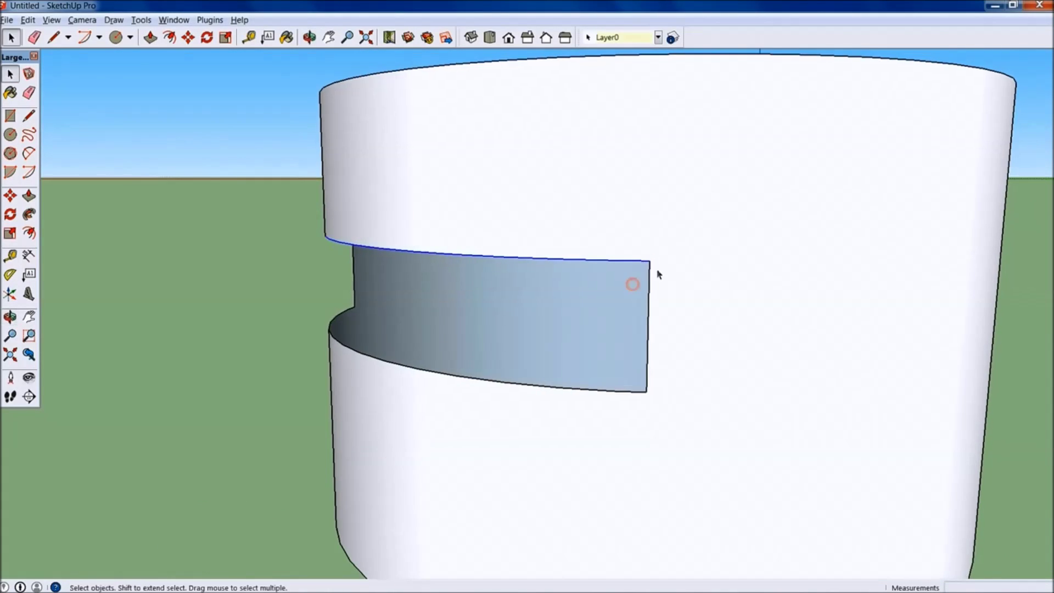
{"action": "scroll", "coordinate": [649, 266], "scroll_direction": "up", "scroll_amount": 1}
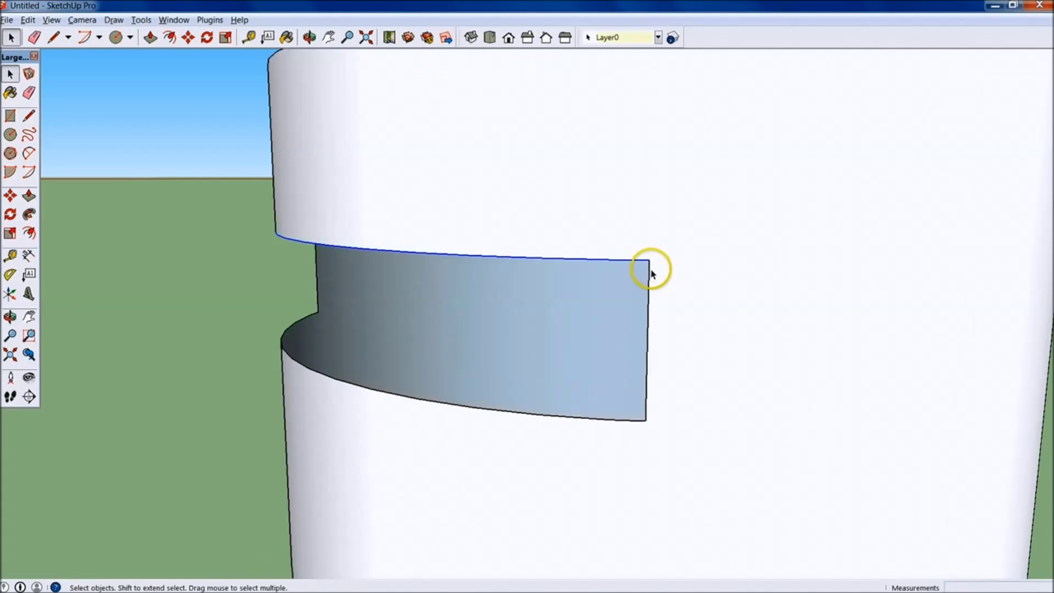
{"action": "key", "text": "m"}
{"action": "left_click", "coordinate": [649, 261]}
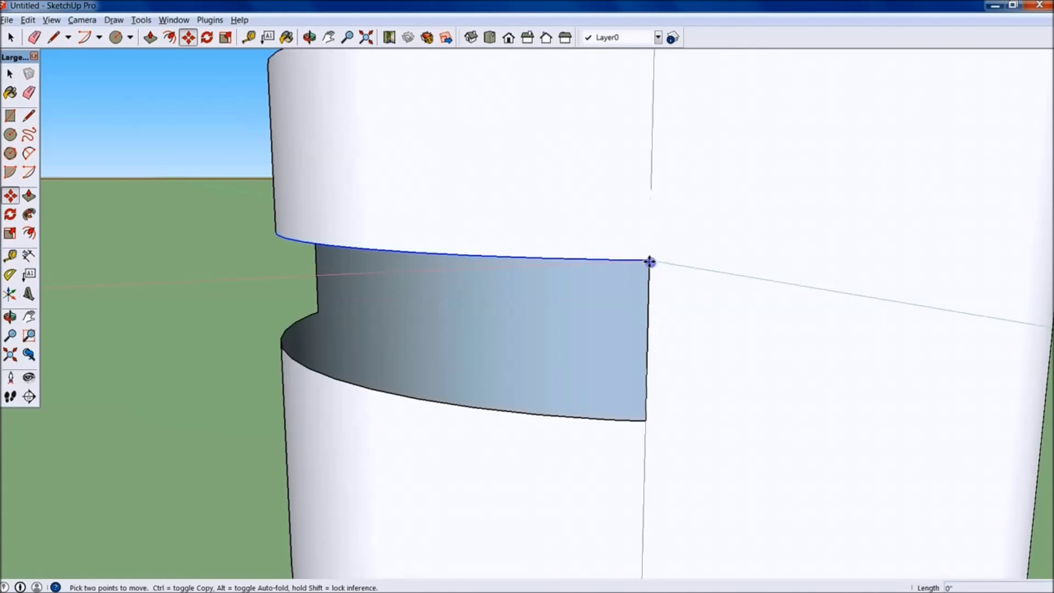
{"action": "key", "text": "ctrl"}
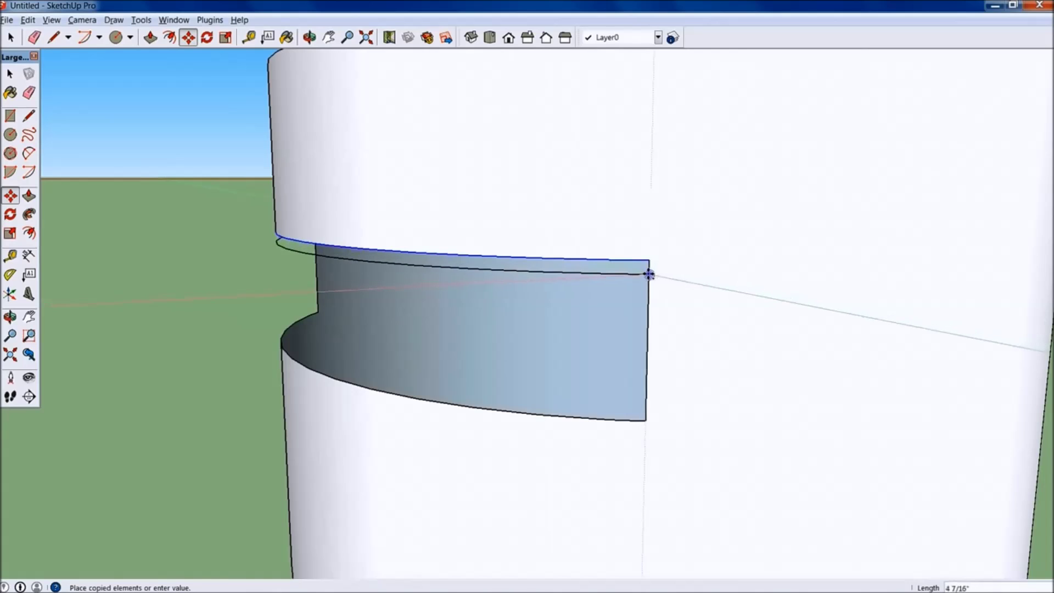
{"action": "left_click", "coordinate": [649, 274]}
Move the copied arc back up onto the opening's original upper edge
{"action": "key", "text": "o"}
{"action": "left_click_drag", "start_coordinate": [636, 365], "coordinate": [629, 344]}
{"action": "middle_click_drag", "start_coordinate": [630, 345], "coordinate": [631, 348]}
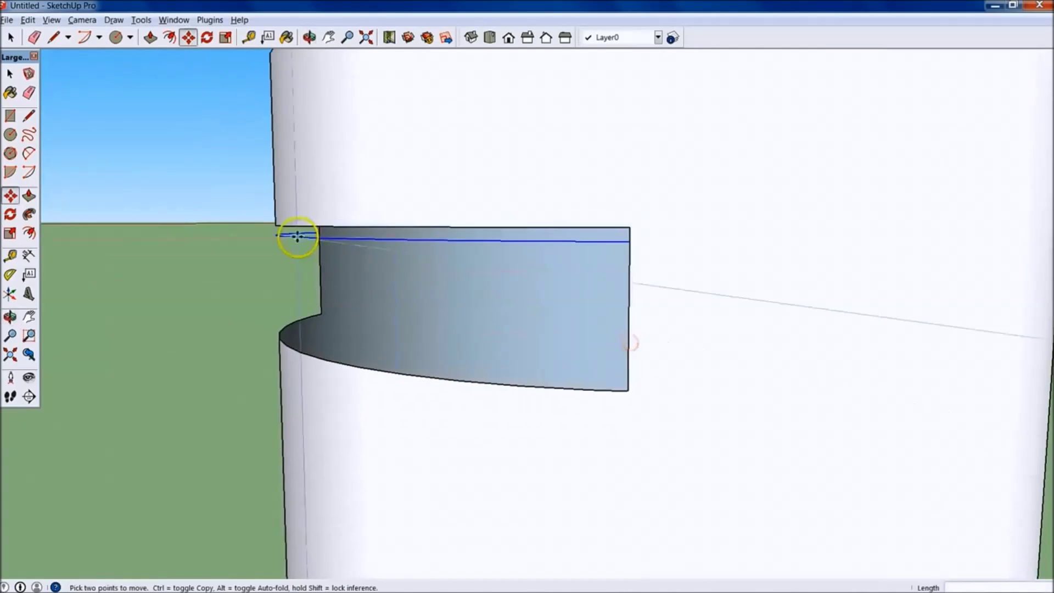
{"action": "left_click", "coordinate": [633, 239]}
{"action": "left_click", "coordinate": [630, 228]}
{"action": "key", "text": "space"}
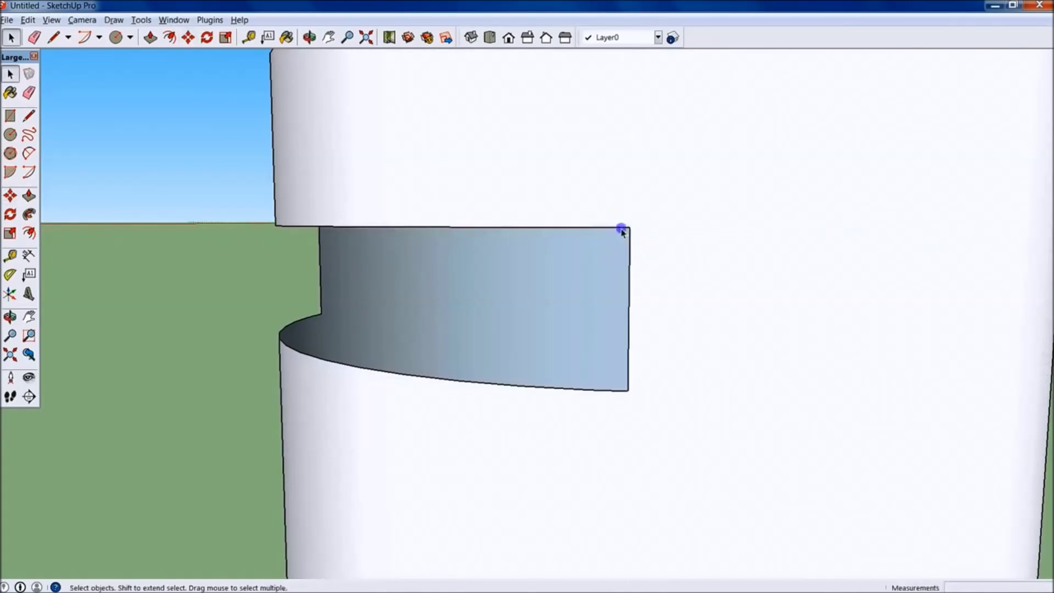
Copy the upper curved edge of the small cylinder's opening straight up the wall by 4"
{"action": "key", "text": "m"}
{"action": "left_click", "coordinate": [630, 227]}
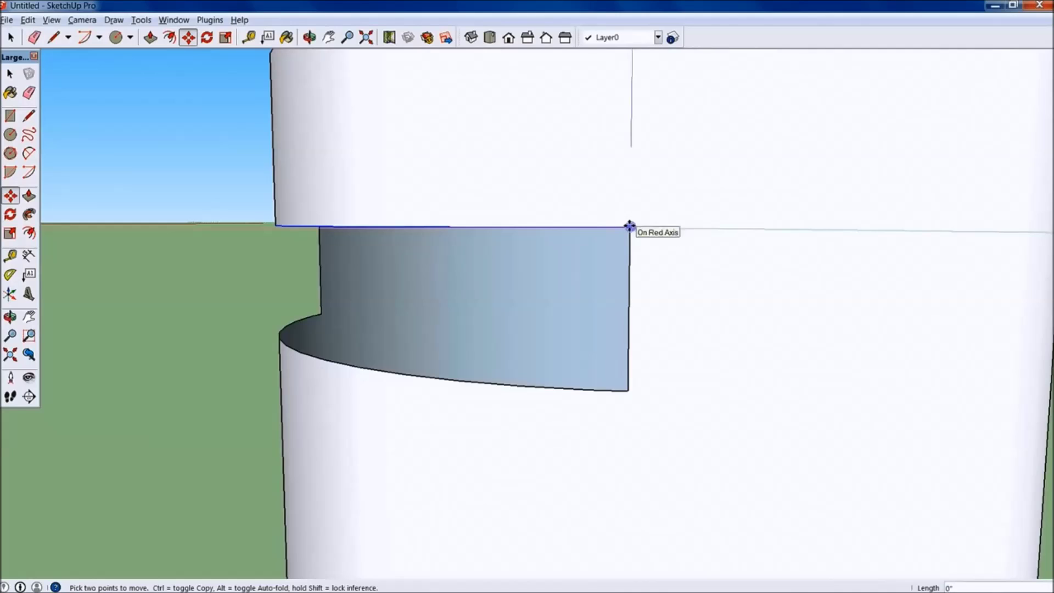
{"action": "key", "text": "ctrl"}
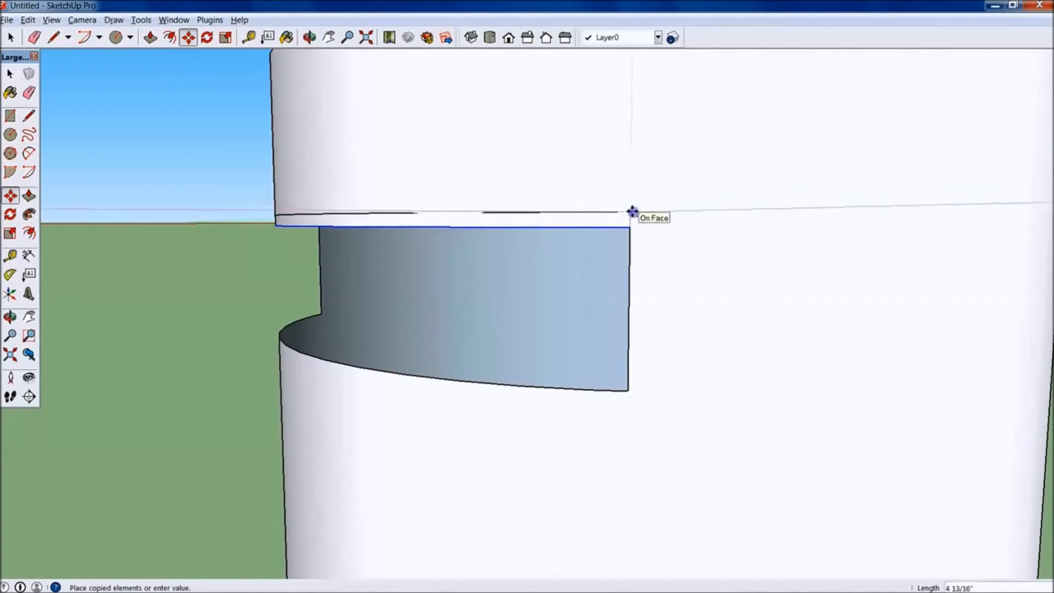
{"action": "type", "text": "4"}
{"action": "key", "text": "Return"}
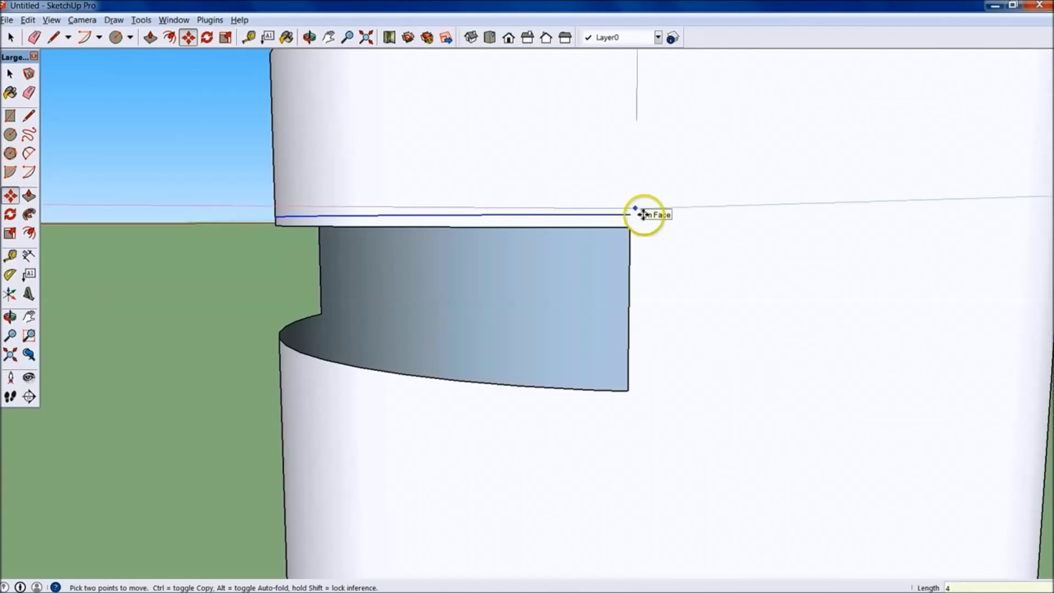
Draw a short vertical line joining the opening's upper corner to one end of the copied arc
{"action": "key", "text": "l"}
{"action": "left_click", "coordinate": [631, 228]}
{"action": "left_click", "coordinate": [630, 214]}
Close the strip above the opening with a vertical line at the copied arc's other end, and select the strip's face
{"action": "mouse_move", "coordinate": [406, 215]}
{"action": "middle_mouse_down"}
{"action": "mouse_move", "coordinate": [426, 229]}
{"action": "mouse_move", "coordinate": [582, 250]}
{"action": "mouse_move", "coordinate": [667, 233]}
{"action": "middle_mouse_up"}
{"action": "scroll", "coordinate": [588, 252], "scroll_direction": "down", "scroll_amount": 4}
{"action": "scroll", "coordinate": [508, 233], "scroll_direction": "up", "scroll_amount": 9}
{"action": "scroll", "coordinate": [476, 217], "scroll_direction": "down", "scroll_amount": 2}
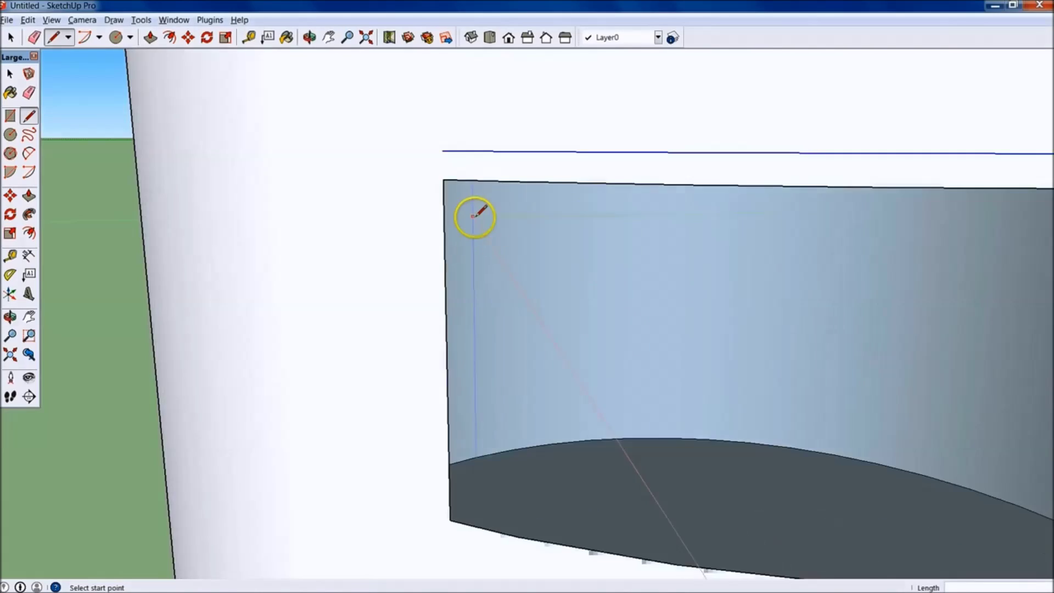
{"action": "scroll", "coordinate": [473, 216], "scroll_direction": "down", "scroll_amount": 2}
{"action": "scroll", "coordinate": [506, 216], "scroll_direction": "up", "scroll_amount": 2}
{"action": "left_click", "coordinate": [515, 188]}
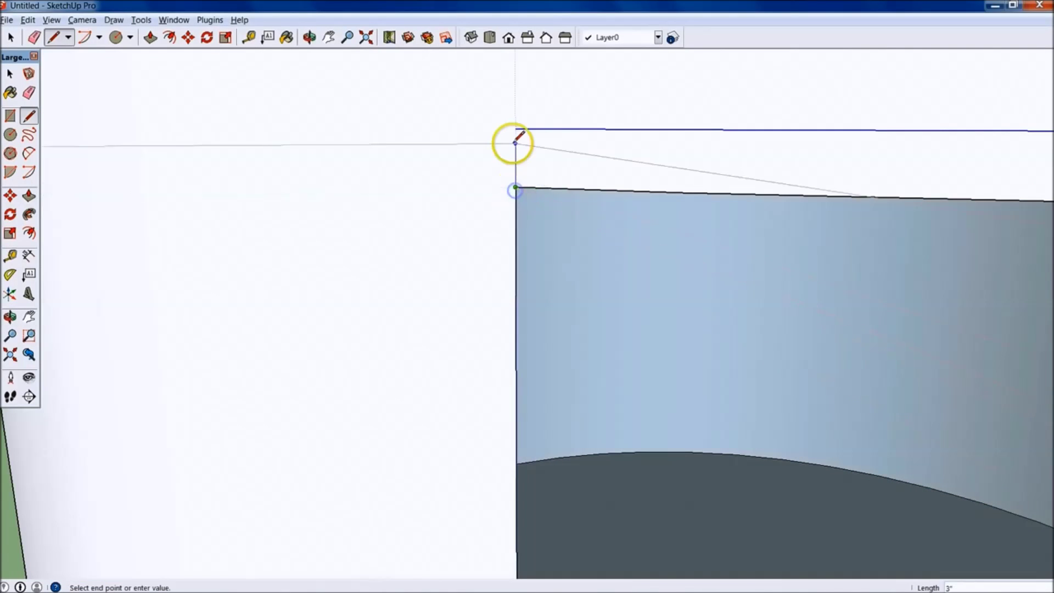
{"action": "left_click", "coordinate": [515, 130]}
{"action": "key", "text": "space"}
{"action": "left_click", "coordinate": [614, 162]}
{"action": "scroll", "coordinate": [610, 165], "scroll_direction": "down", "scroll_amount": 2}
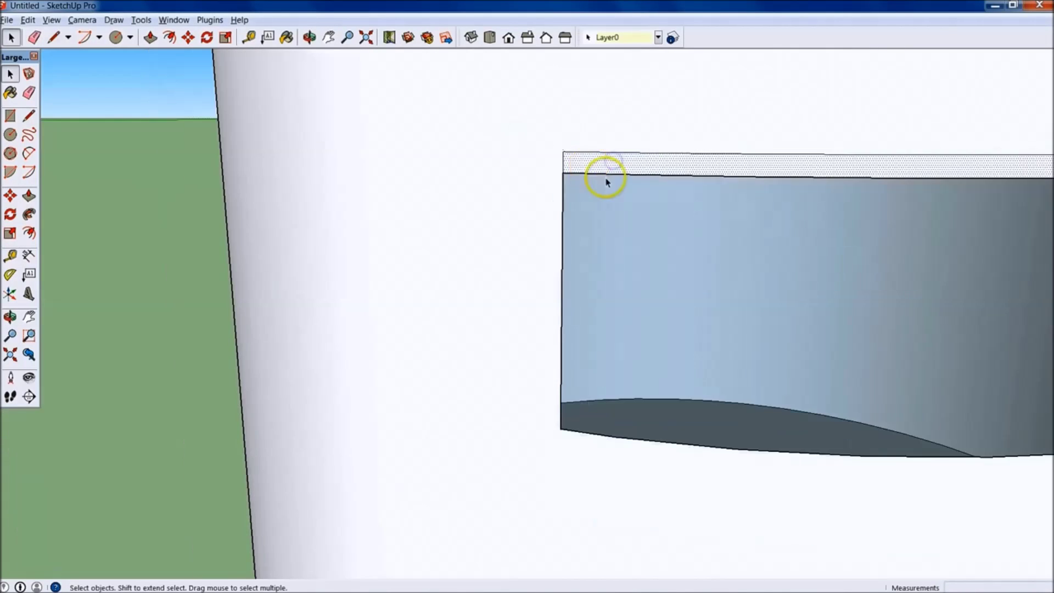
Push/Pull the small cylinder's top face down by 3' as a new starting face
{"action": "middle_click_drag", "start_coordinate": [607, 182], "coordinate": [670, 247]}
{"action": "key", "text": "p"}
{"action": "middle_click_drag", "start_coordinate": [680, 77], "coordinate": [761, 144]}
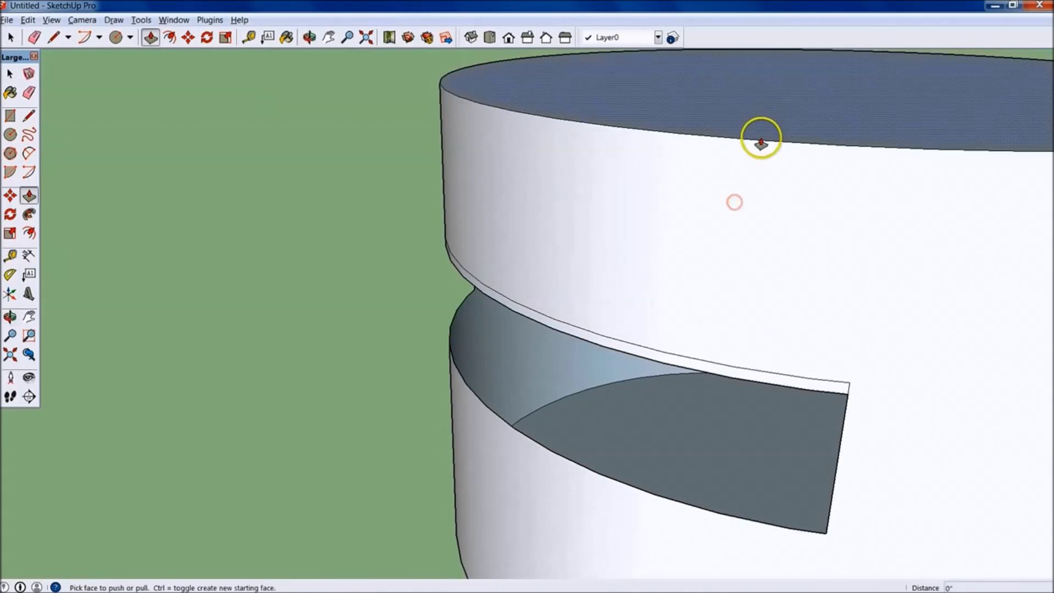
{"action": "left_click_drag", "start_coordinate": [761, 144], "coordinate": [750, 234]}
{"action": "middle_click_drag", "start_coordinate": [741, 302], "coordinate": [765, 296]}
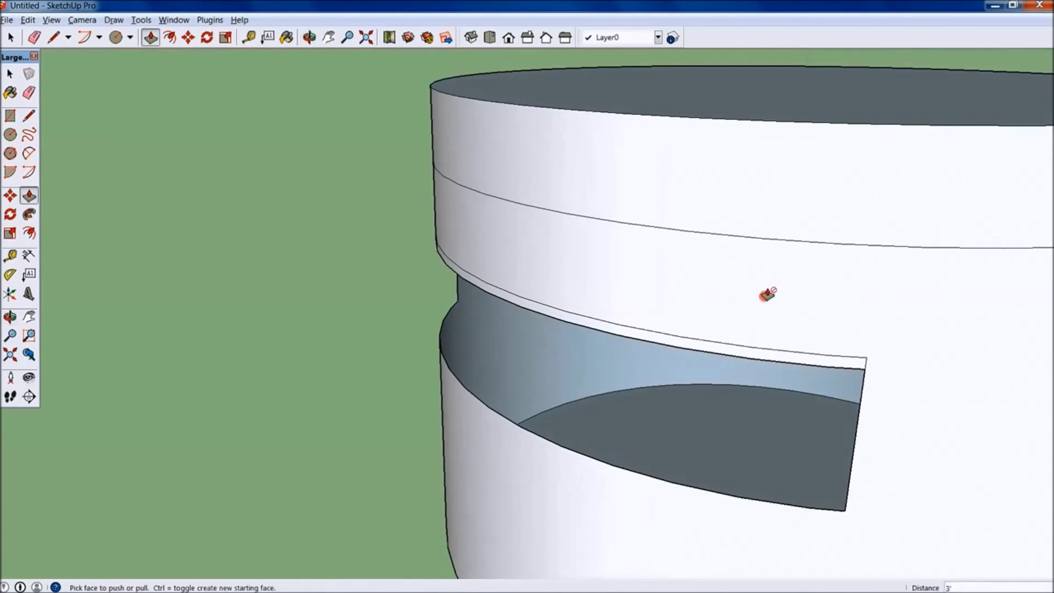
Delete the small cylinder's wall band above the new ring edge, keeping the top disc
{"action": "key", "text": "space"}
{"action": "left_click", "coordinate": [745, 195]}
{"action": "key", "text": "Delete"}
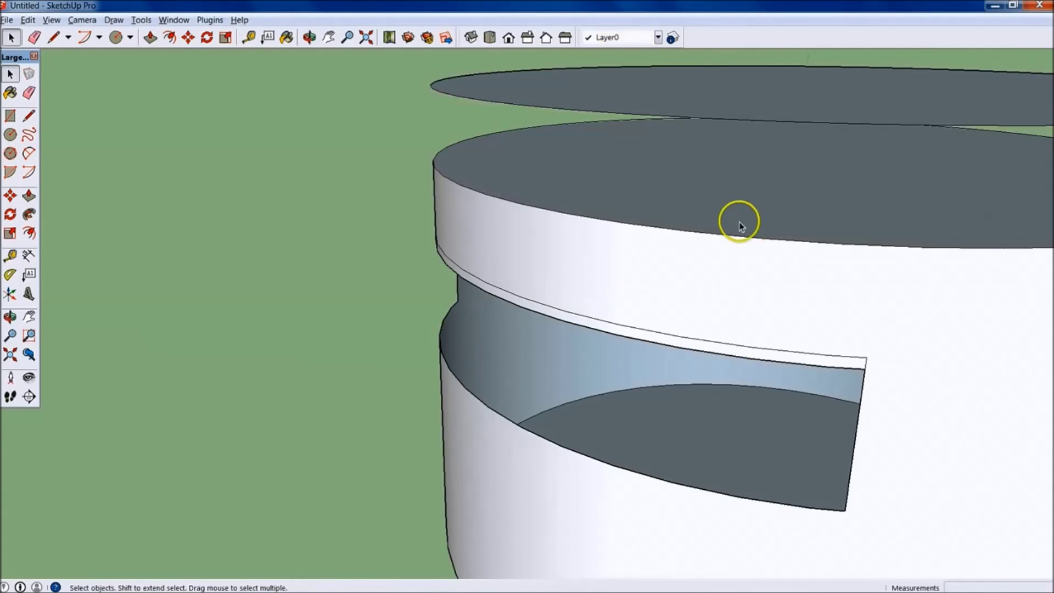
Push/Pull the top face down 4" as a new starting face and join the two rim edges with a short vertical line
{"action": "key", "text": "p"}
{"action": "left_click_drag", "start_coordinate": [745, 224], "coordinate": [742, 235]}
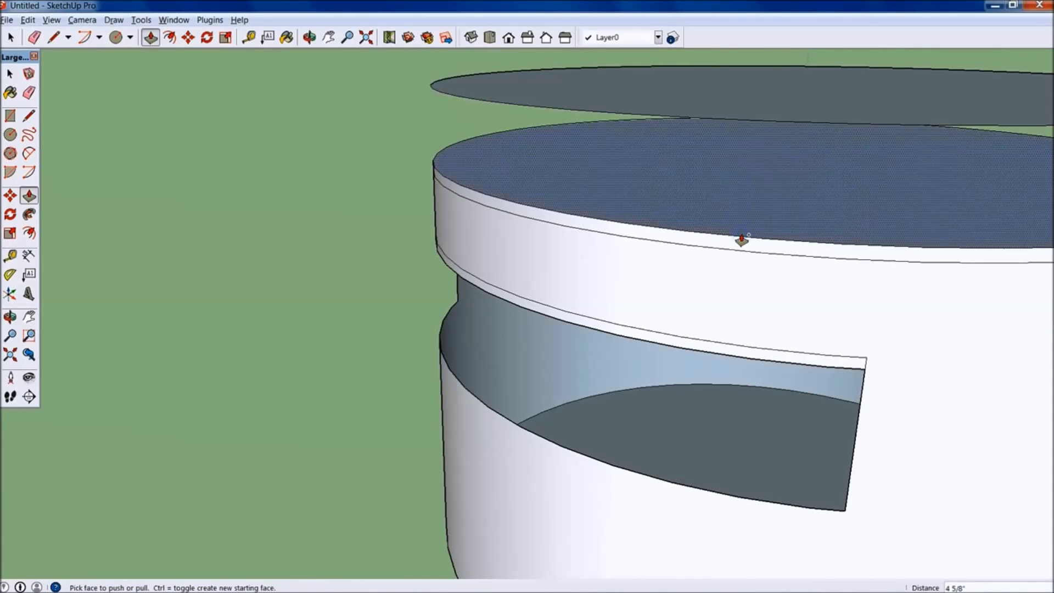
{"action": "key", "text": "l"}
{"action": "left_click_drag", "start_coordinate": [745, 237], "coordinate": [730, 298]}
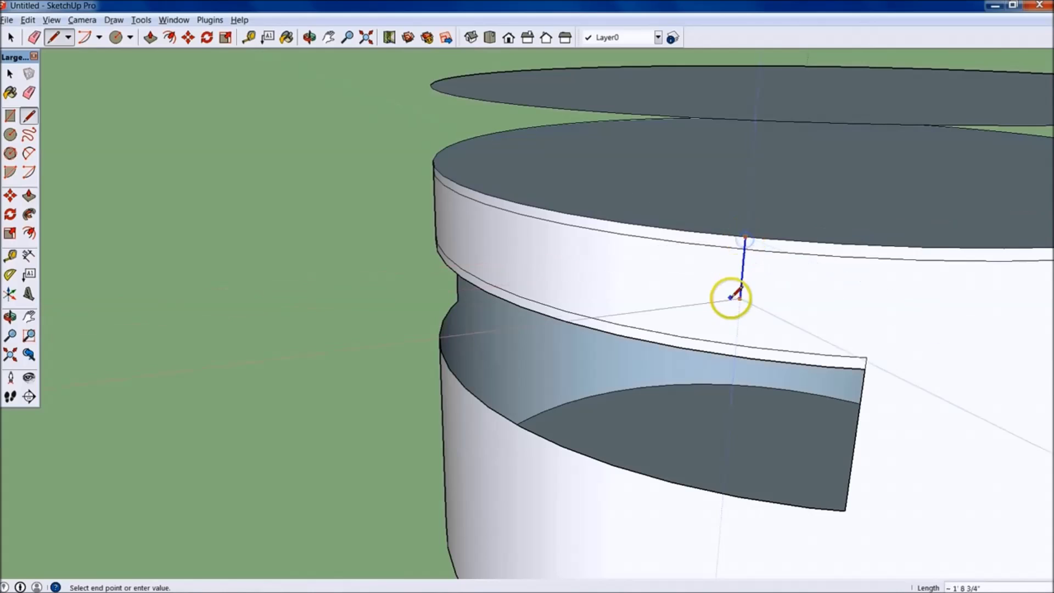
{"action": "left_click", "coordinate": [747, 248]}
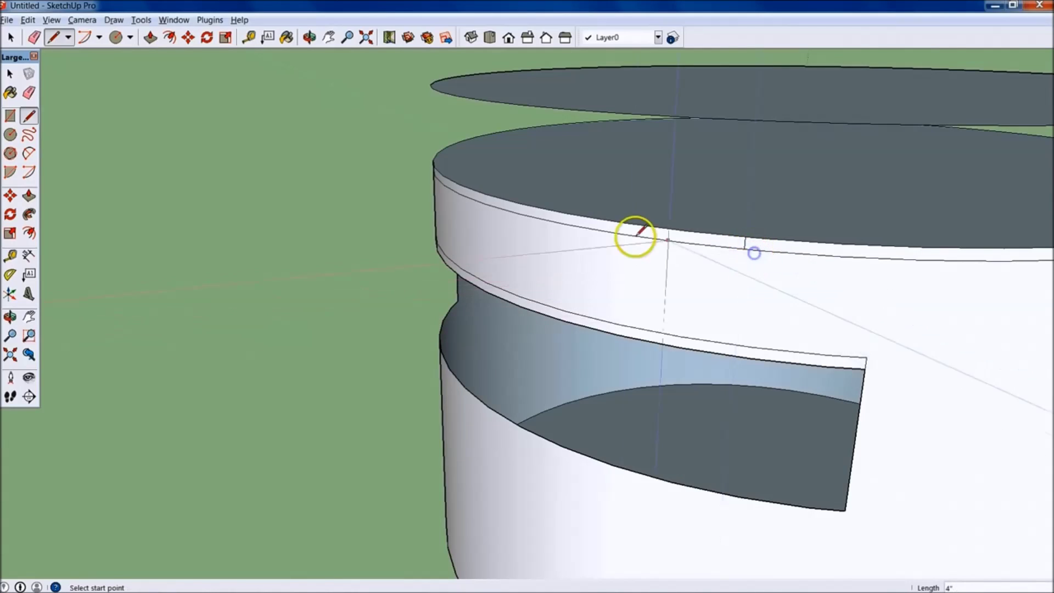
Draw two vertical lines across the wall band above the opening, from the top rim to the opening's upper edge
{"action": "left_click", "coordinate": [584, 217]}
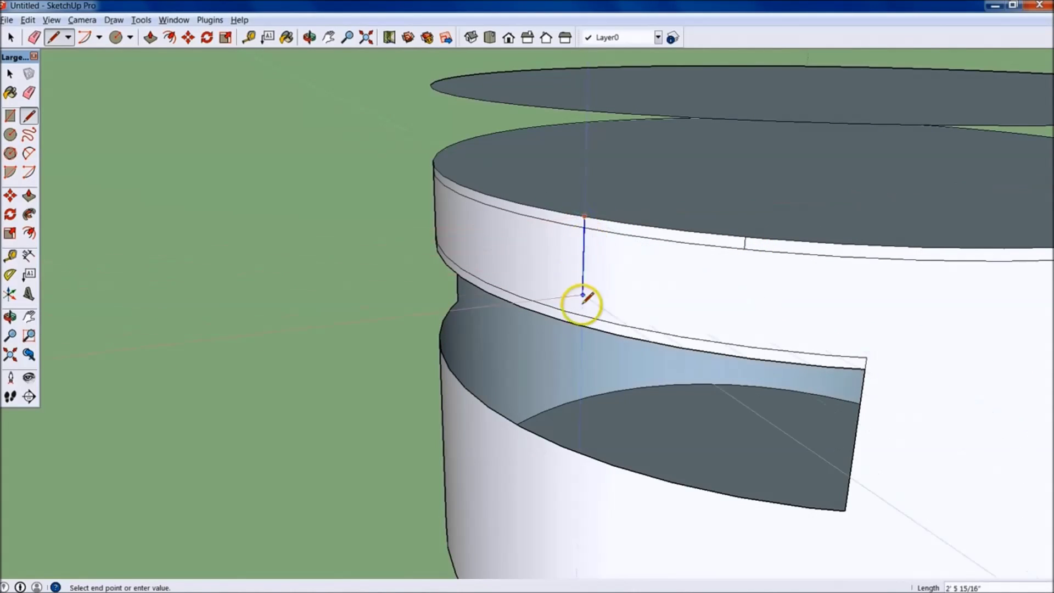
{"action": "key", "text": "Escape"}
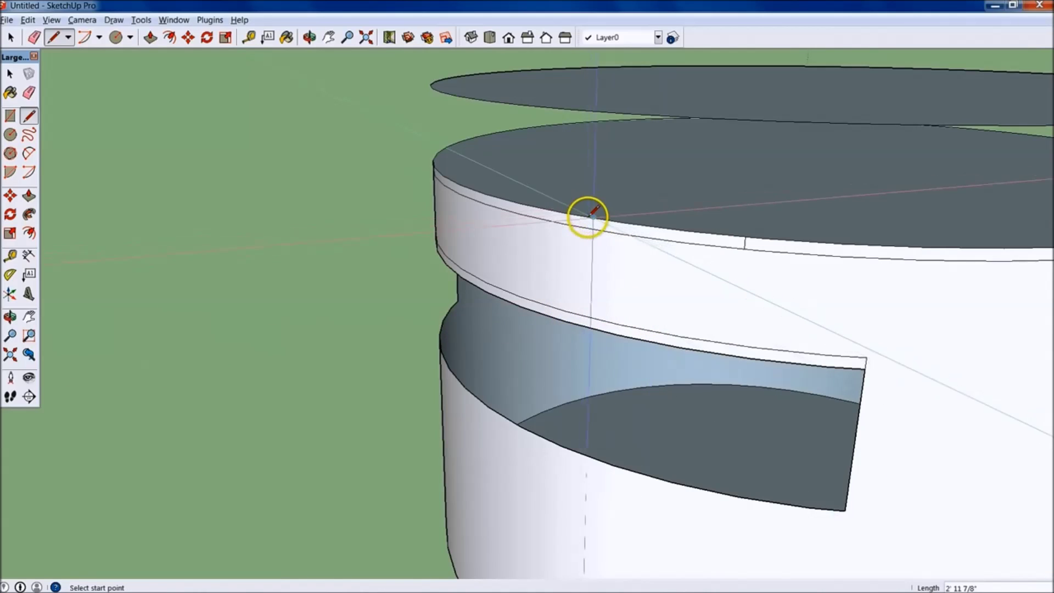
{"action": "left_click_drag", "start_coordinate": [592, 215], "coordinate": [593, 328]}
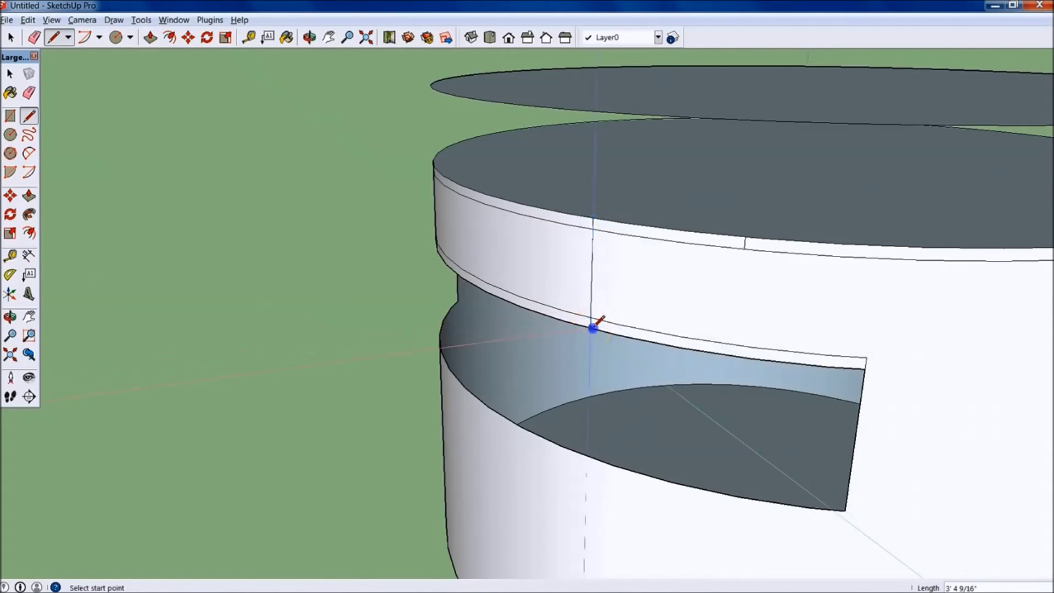
{"action": "left_click_drag", "start_coordinate": [745, 238], "coordinate": [737, 345]}
{"action": "key", "text": "space"}
Paint the wall panel between the two vertical lines above the opening with the grey Color_004 material
{"action": "key", "text": "o"}
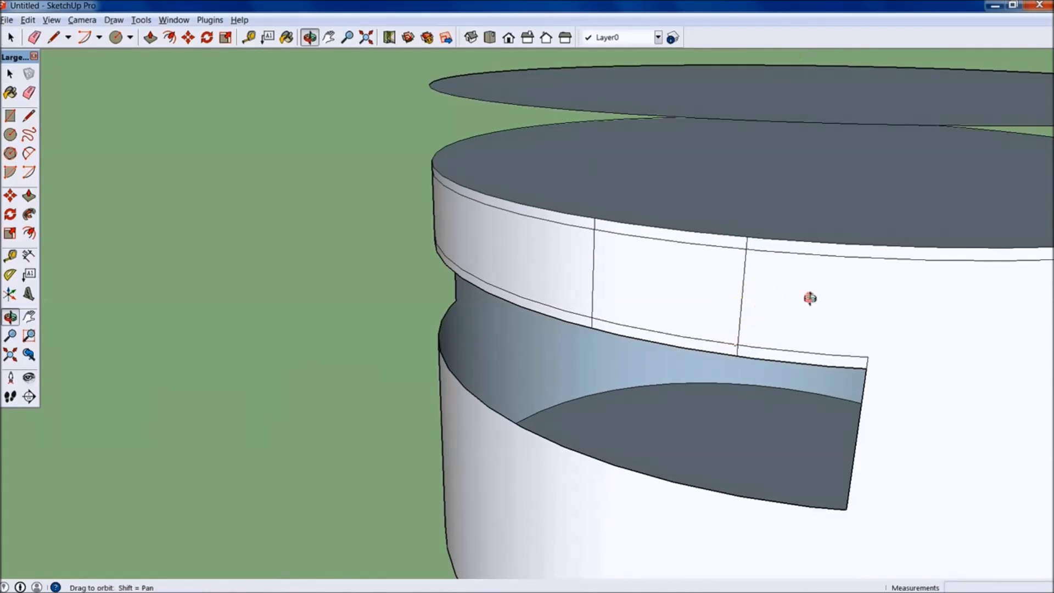
{"action": "middle_click_drag", "start_coordinate": [810, 298], "coordinate": [705, 326]}
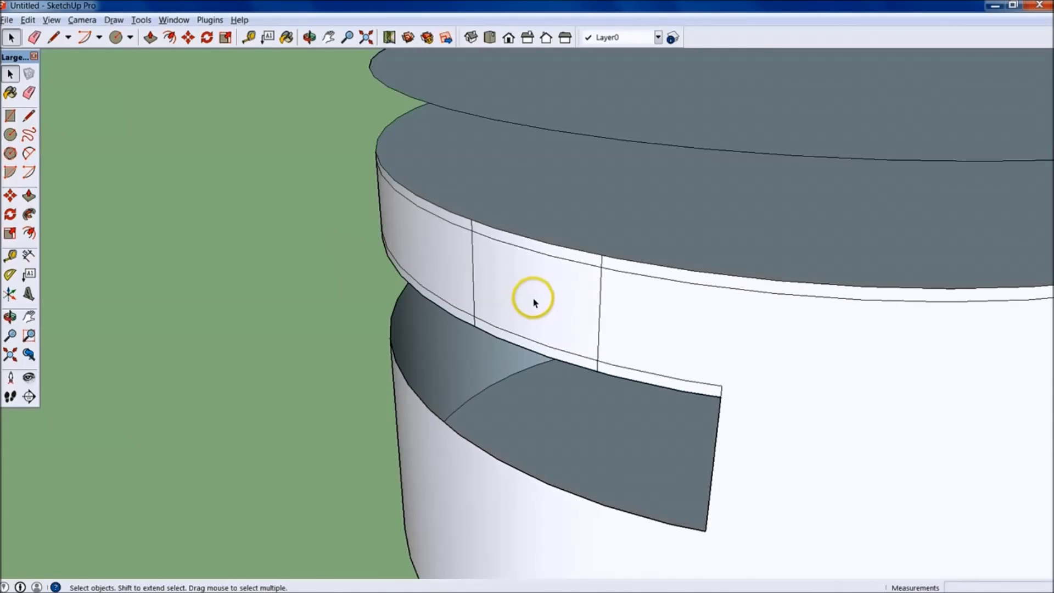
{"action": "key", "text": "b"}
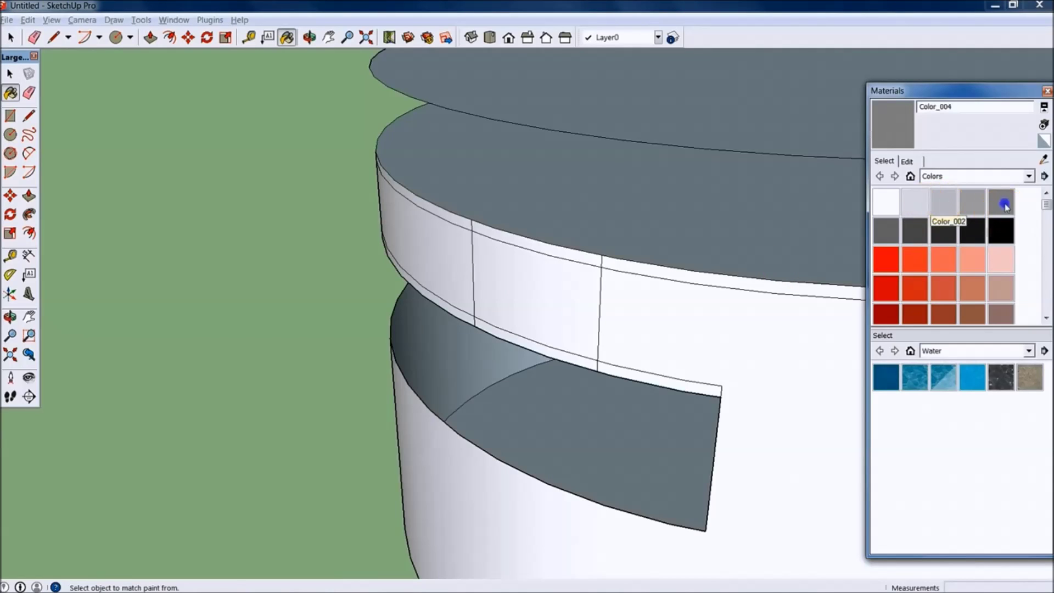
{"action": "left_click", "coordinate": [558, 296]}
{"action": "mouse_move", "coordinate": [558, 296]}
{"action": "middle_mouse_down"}
{"action": "mouse_move", "coordinate": [664, 401]}
{"action": "mouse_move", "coordinate": [509, 432]}
{"action": "mouse_move", "coordinate": [632, 464]}
{"action": "middle_mouse_up"}
{"action": "scroll", "coordinate": [422, 357], "scroll_direction": "up", "scroll_amount": 2}
{"action": "left_click", "coordinate": [351, 333], "text": "alt"}
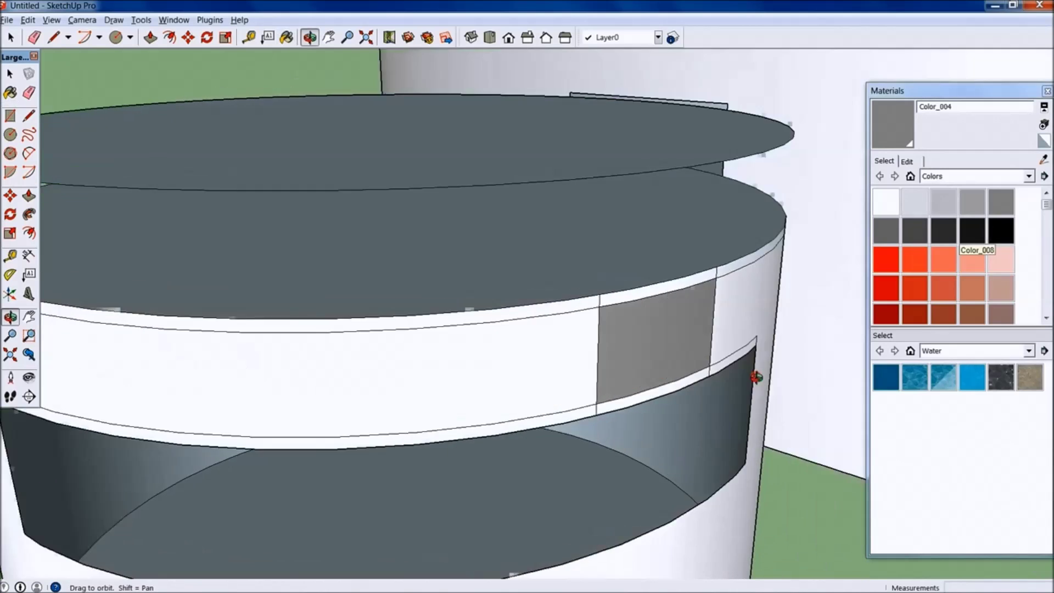